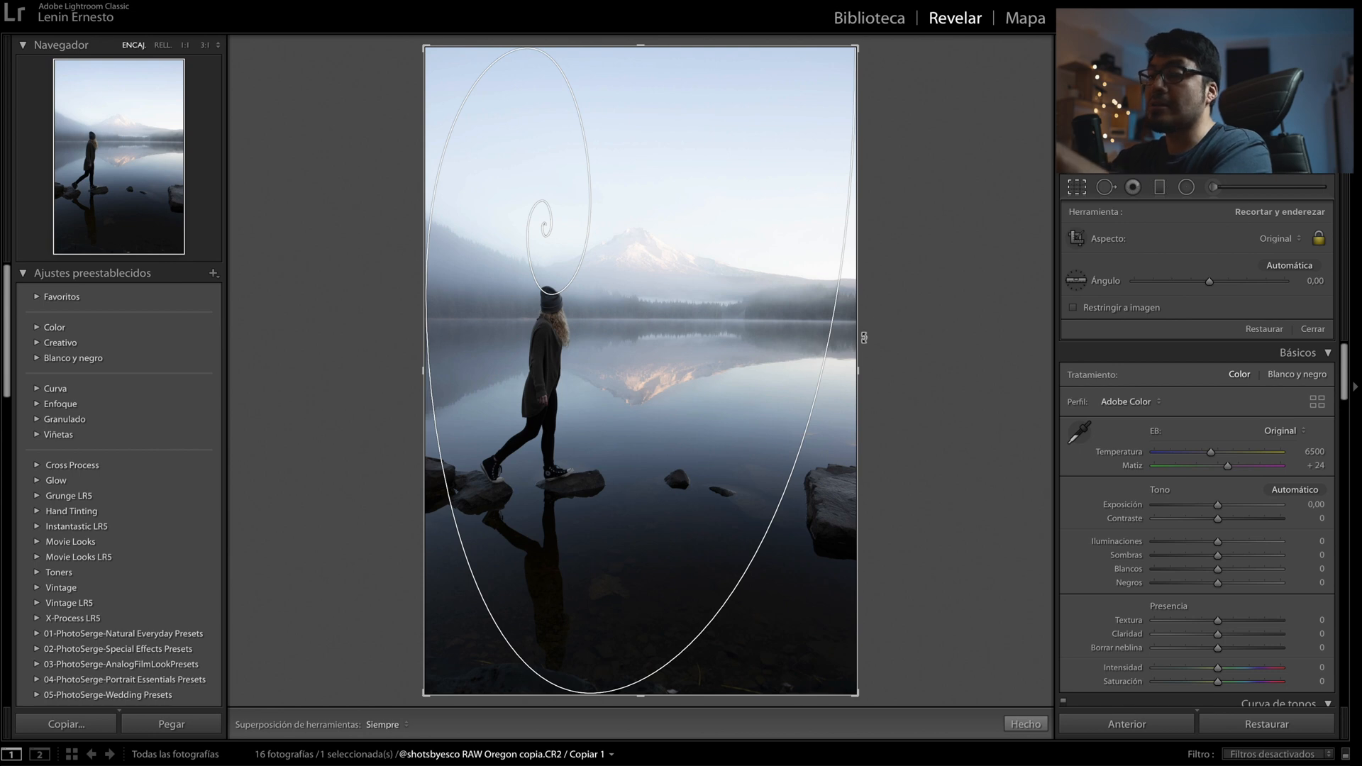
# Cycle the crop guide overlay through grid, thirds, diagonals, triangles and aspect ratios, returning to the golden spiral.
pyautogui.press('o')
pyautogui.press('o')
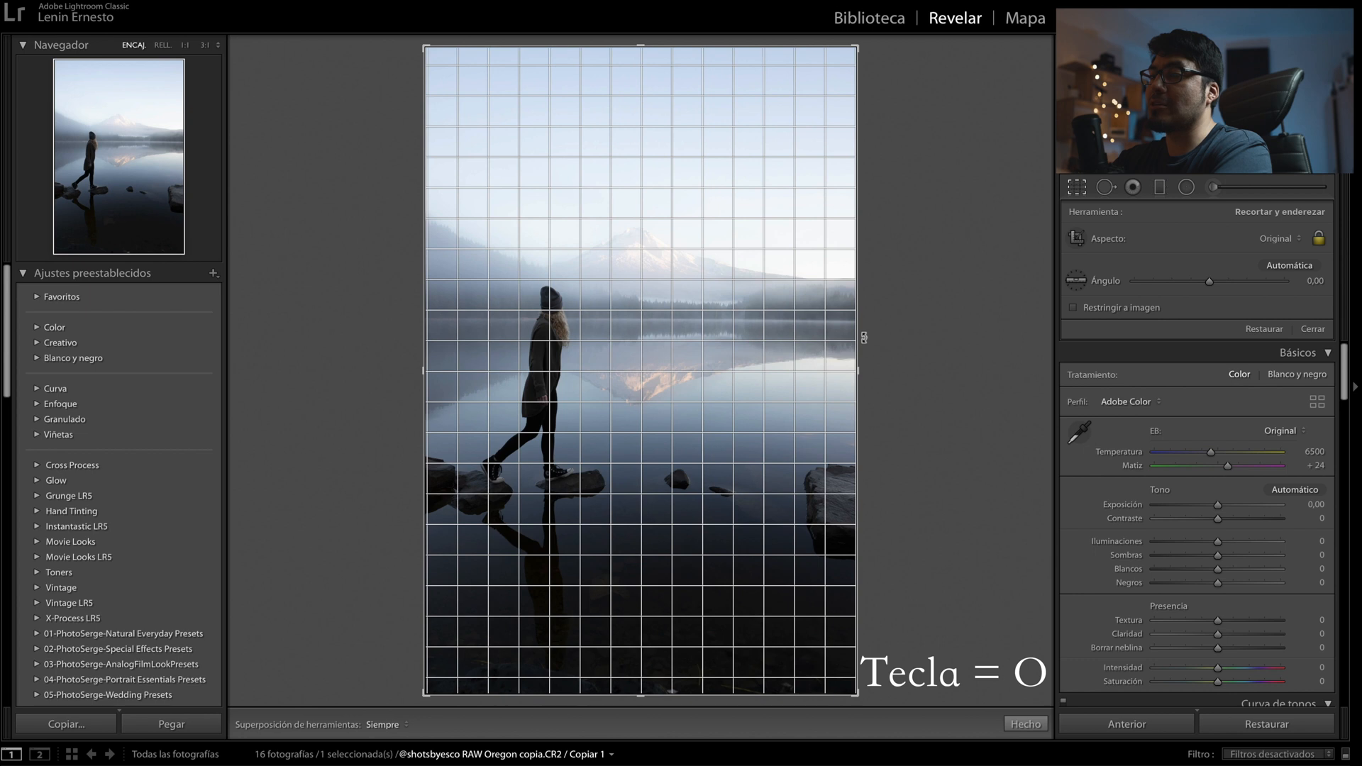
pyautogui.press('o')
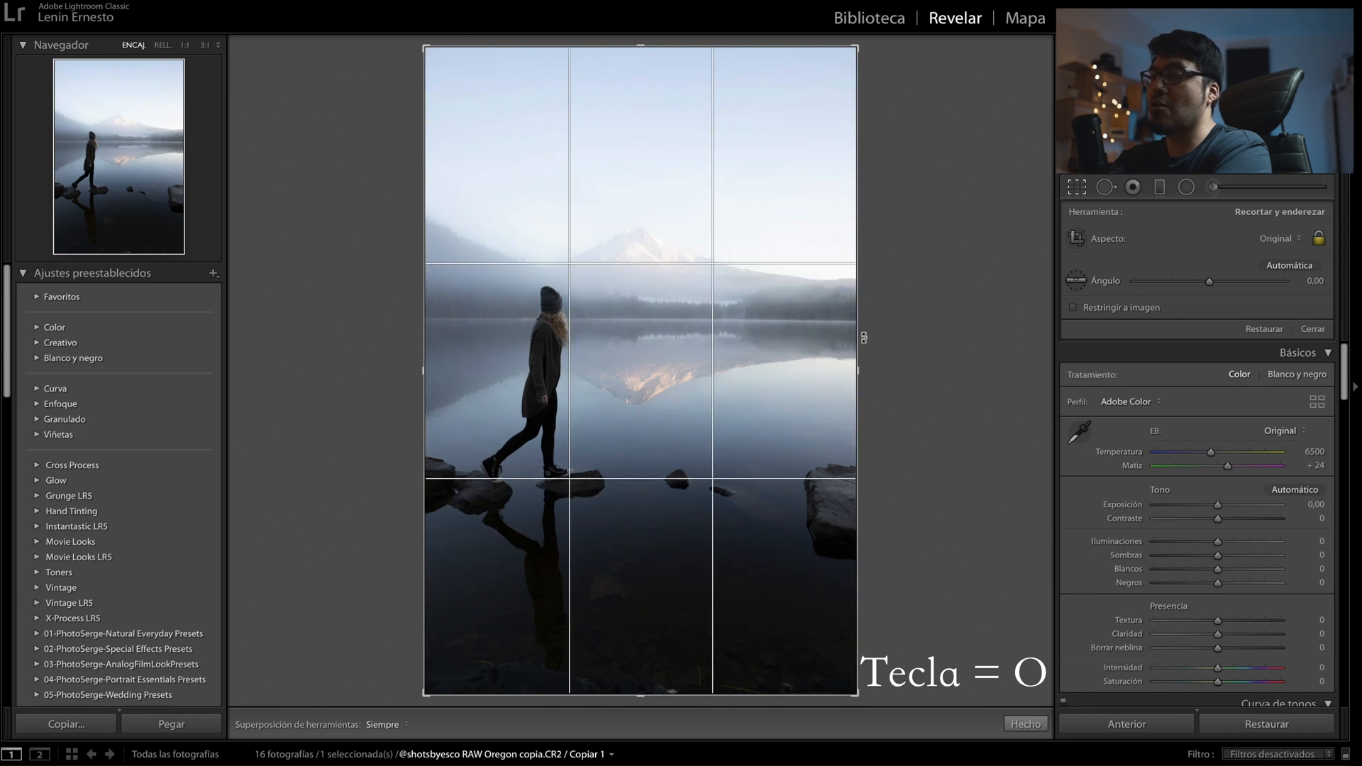
pyautogui.press('o')
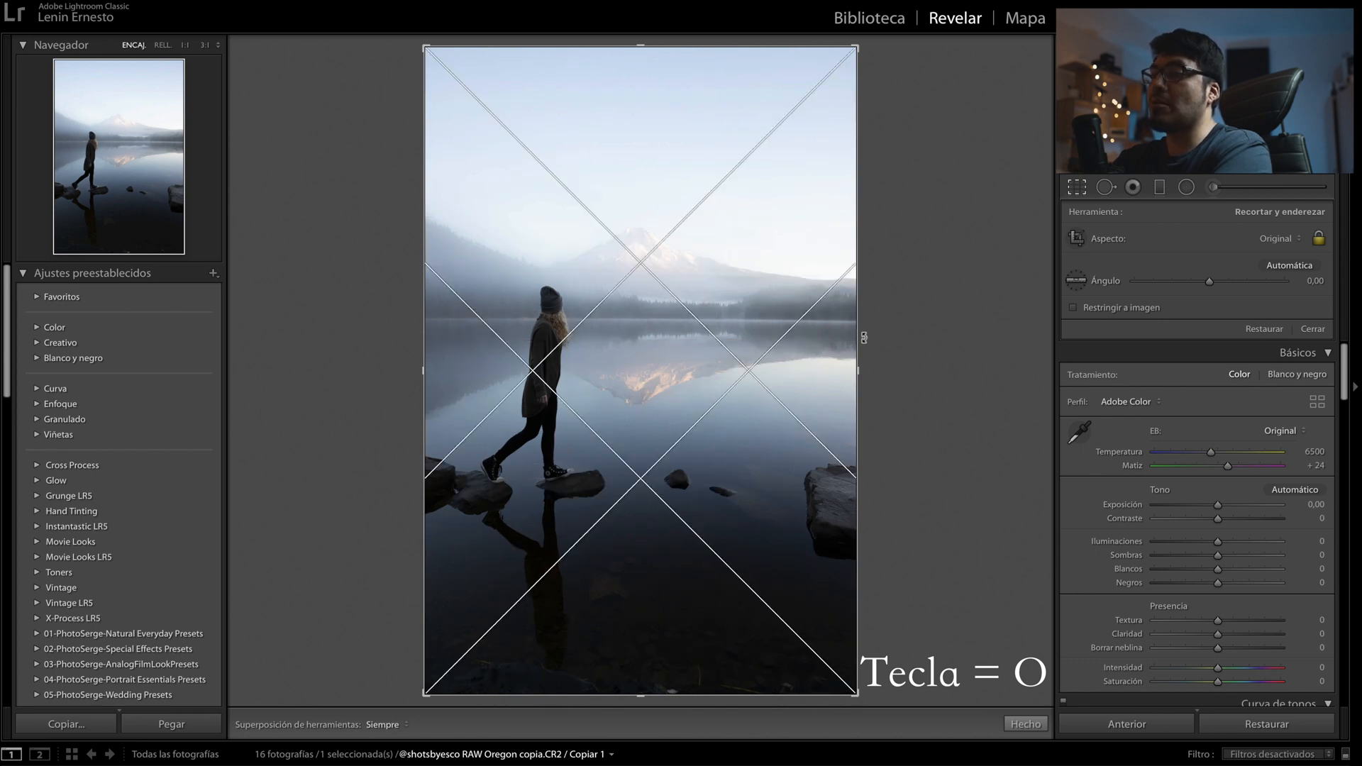
pyautogui.press('o')
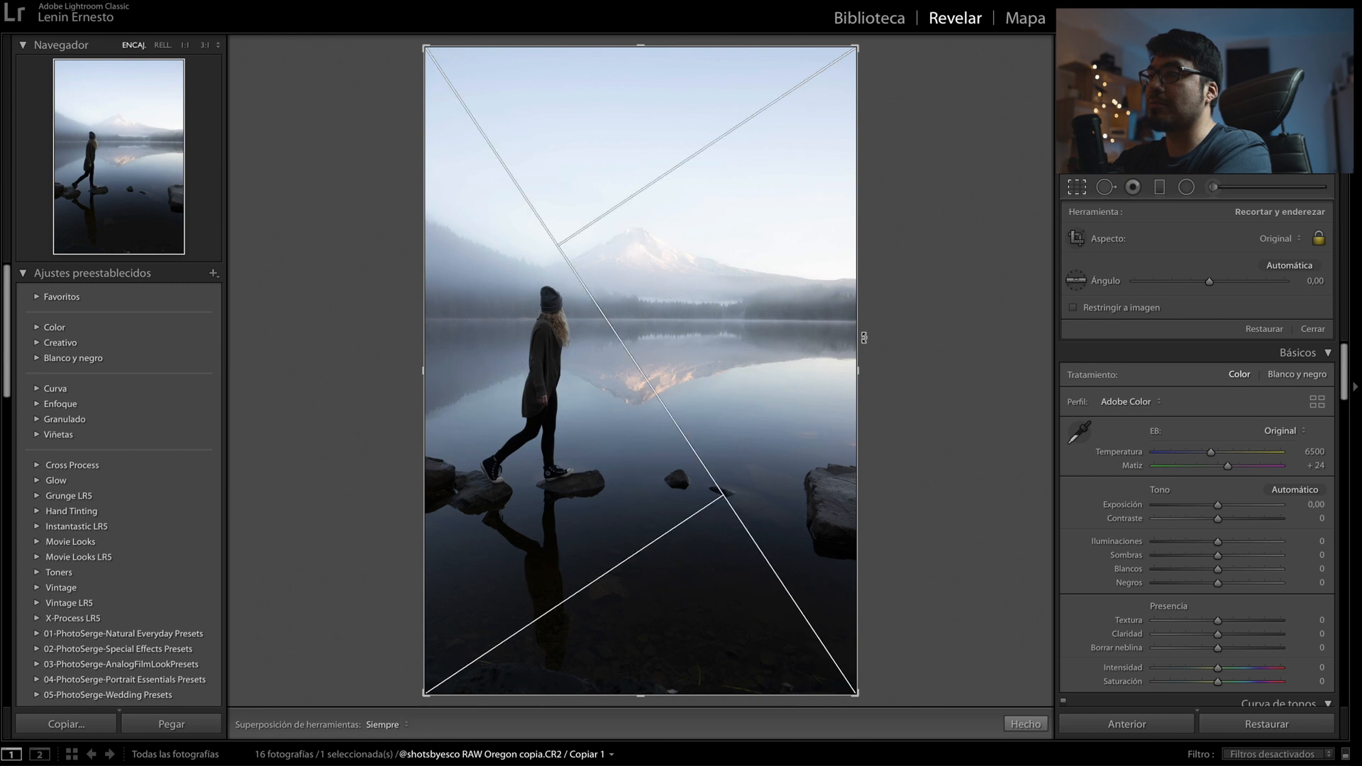
pyautogui.press('o')
pyautogui.press('o')
pyautogui.press('o')
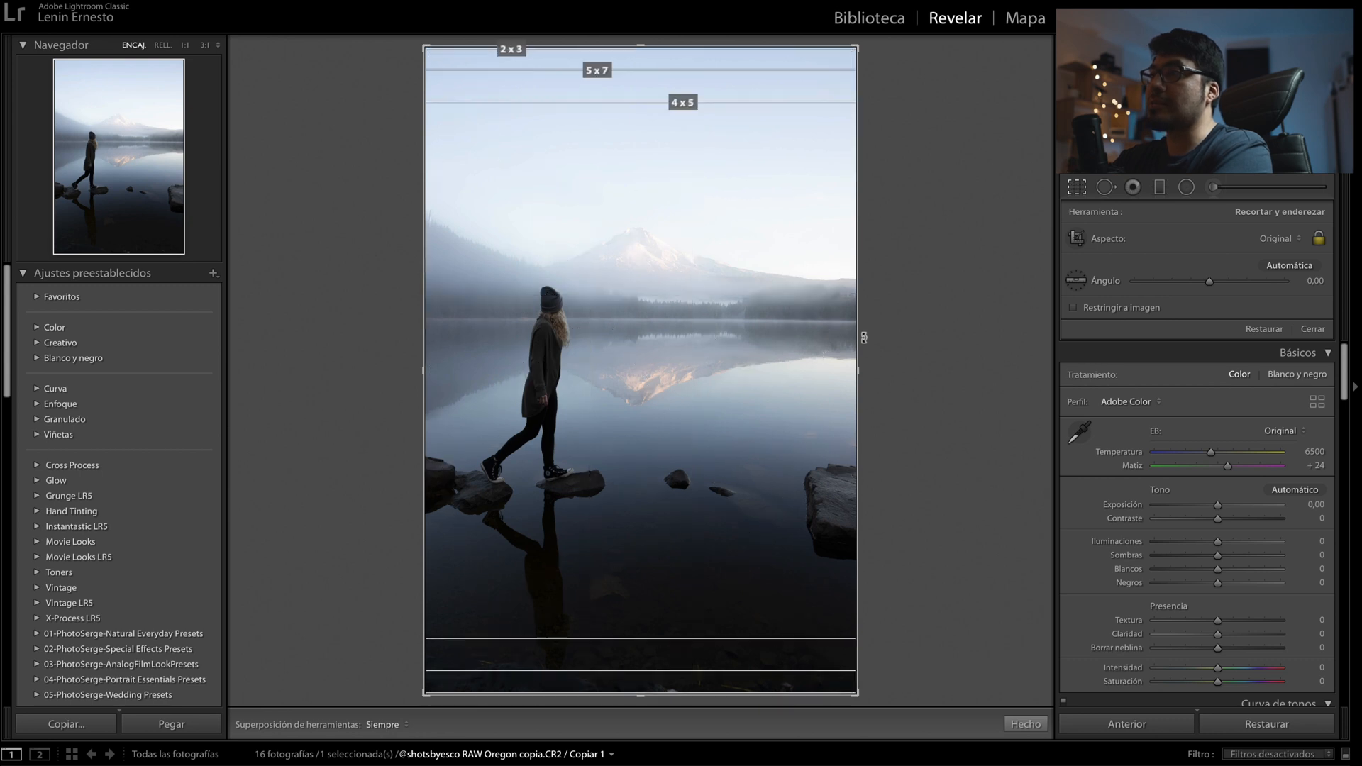
pyautogui.press('o')
pyautogui.press('o')
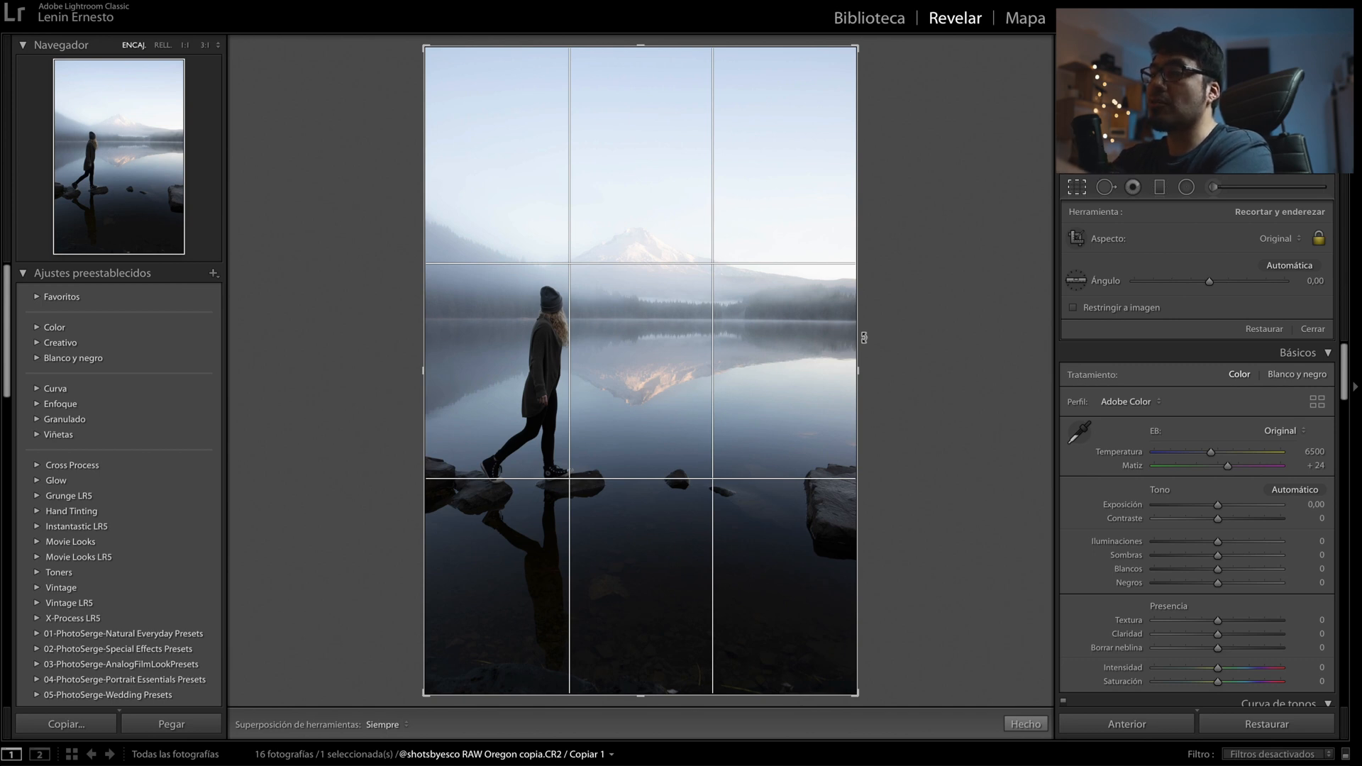
pyautogui.press('o')
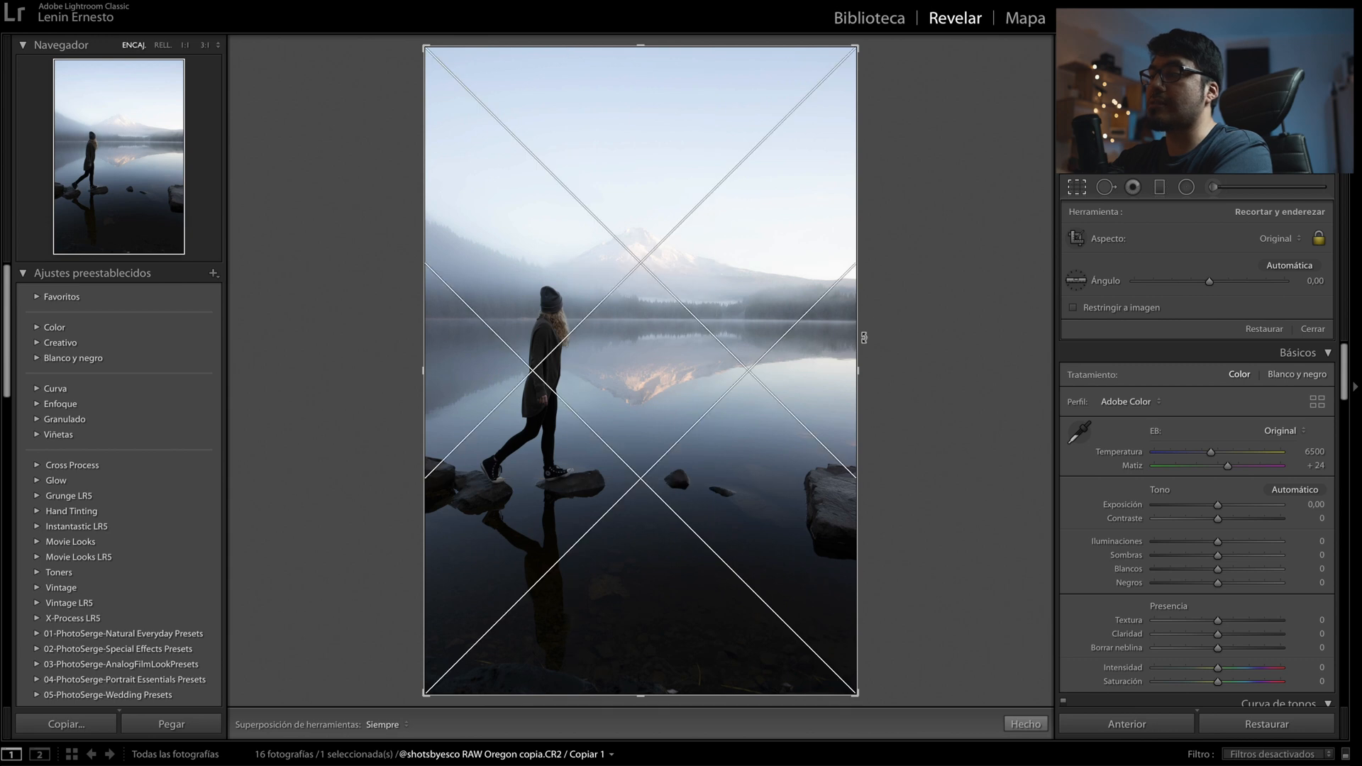
pyautogui.press('o')
pyautogui.press('o')
pyautogui.press('o')
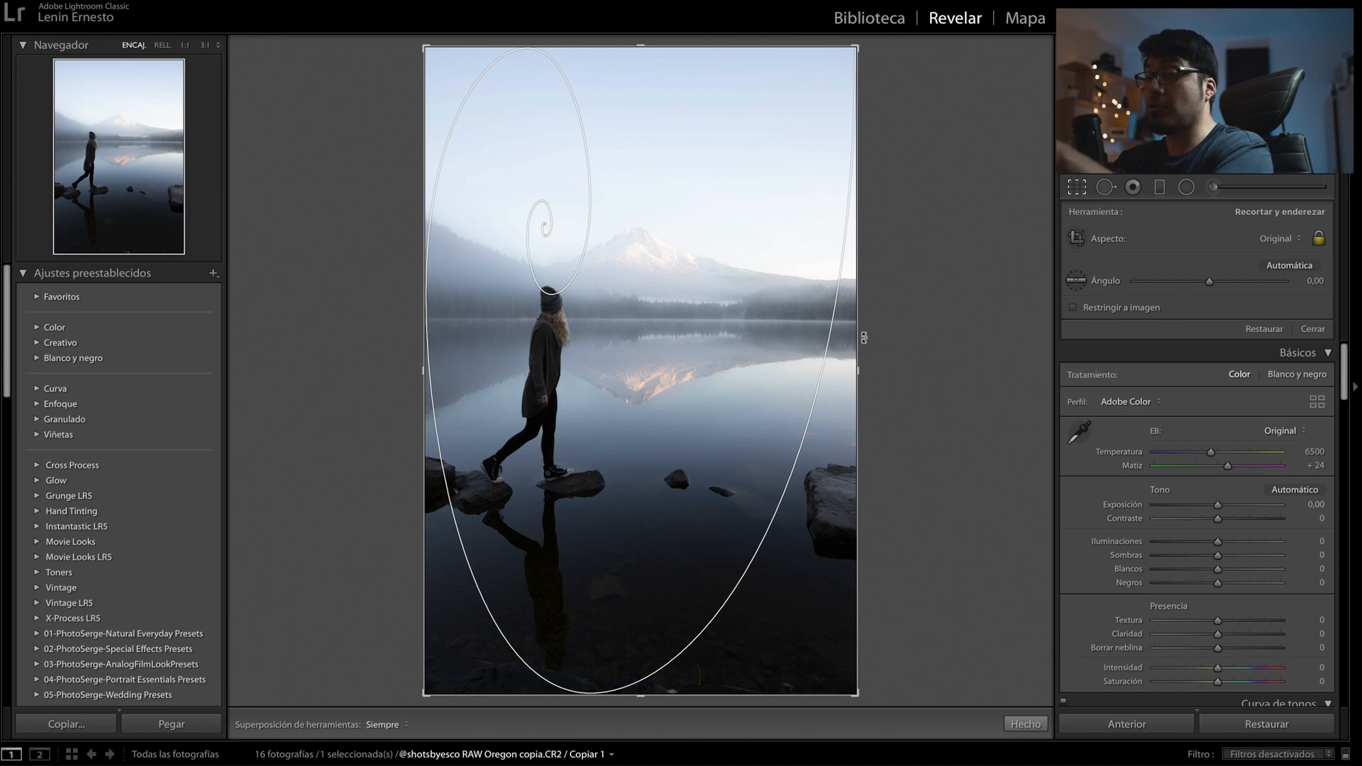
# Rotate the golden spiral crop guide until its centre sits just above the woman's head.
pyautogui.hotkey('shift', 'o')
pyautogui.hotkey('shift', 'o')
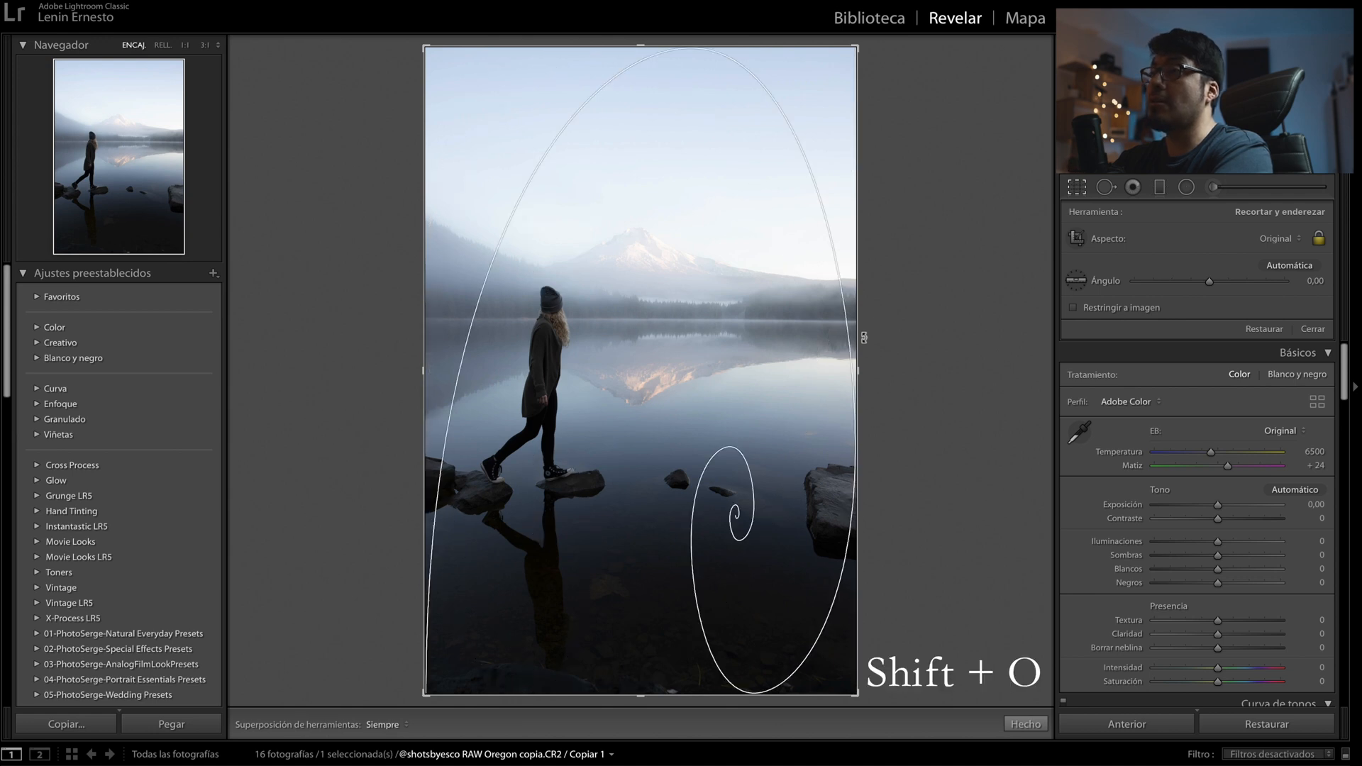
pyautogui.hotkey('shift', 'o')
pyautogui.hotkey('shift', 'o')
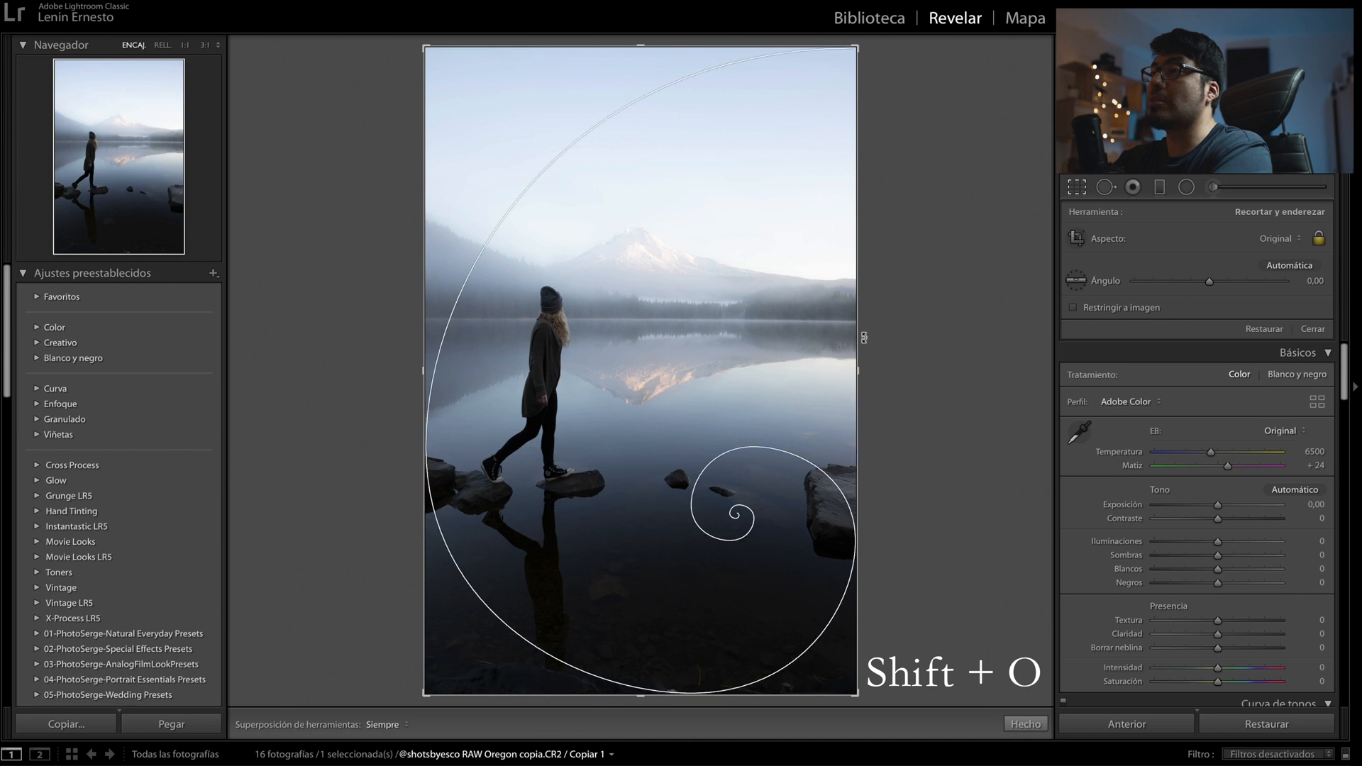
pyautogui.hotkey('shift', 'o')
pyautogui.hotkey('shift', 'o')
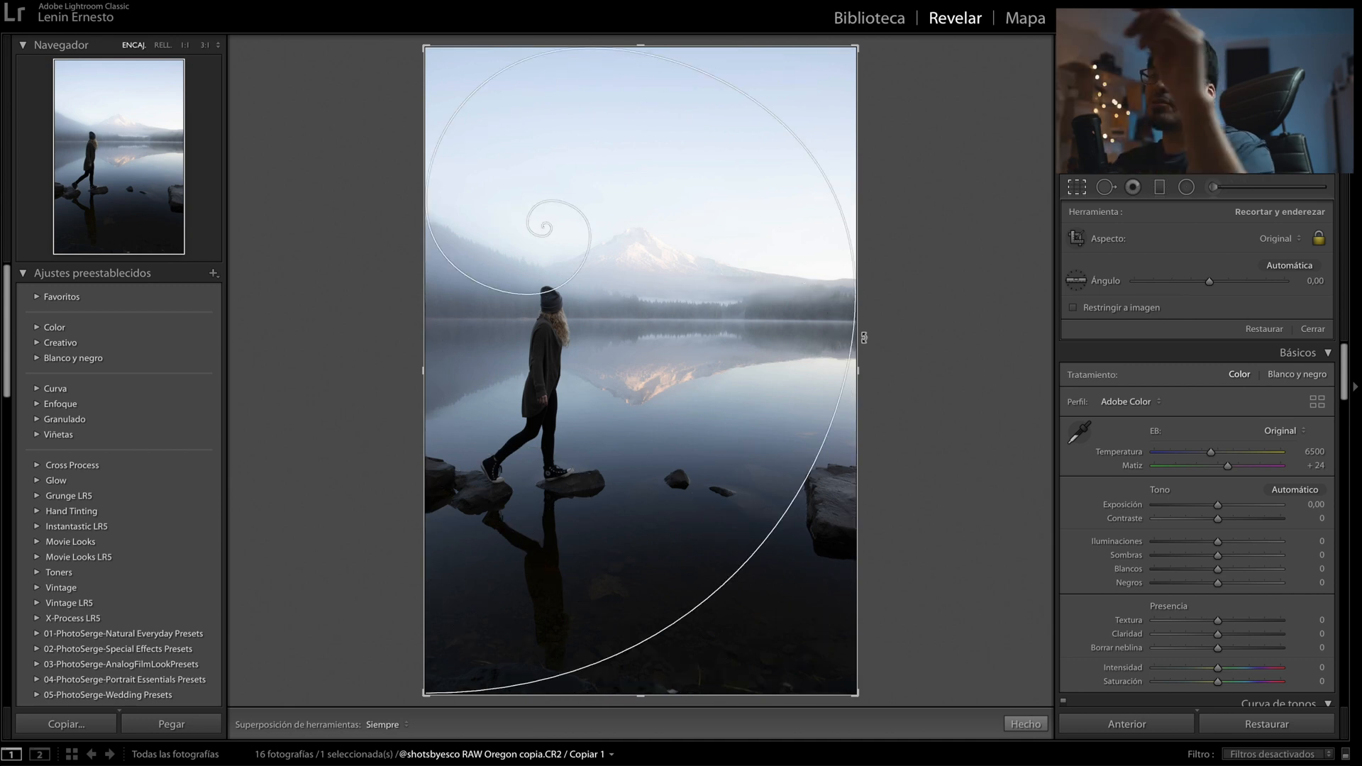
pyautogui.press('Right')
pyautogui.press('Left')
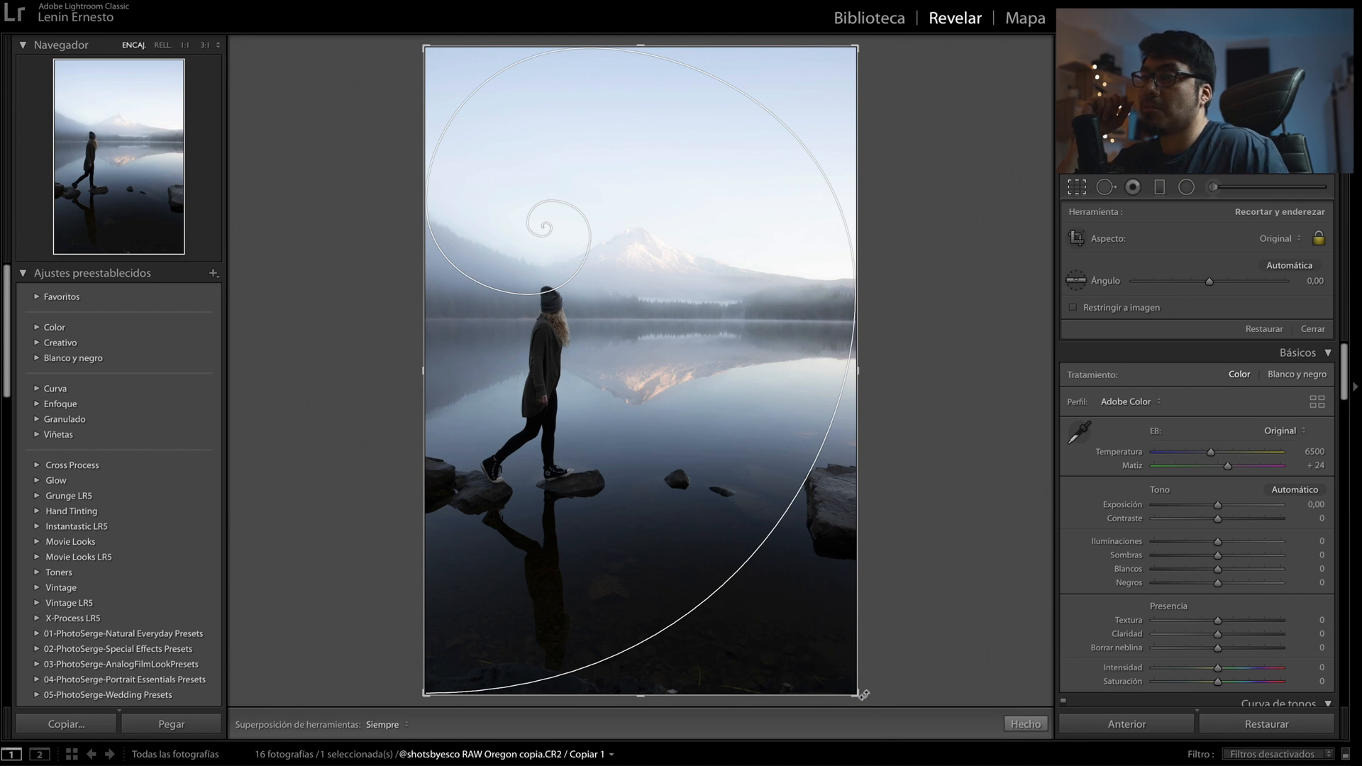
# Crop the lake photo at the original aspect ratio with the spiral's centre on the woman's head, and apply it.
pyautogui.moveTo(724, 589); pyautogui.dragTo(702, 431)
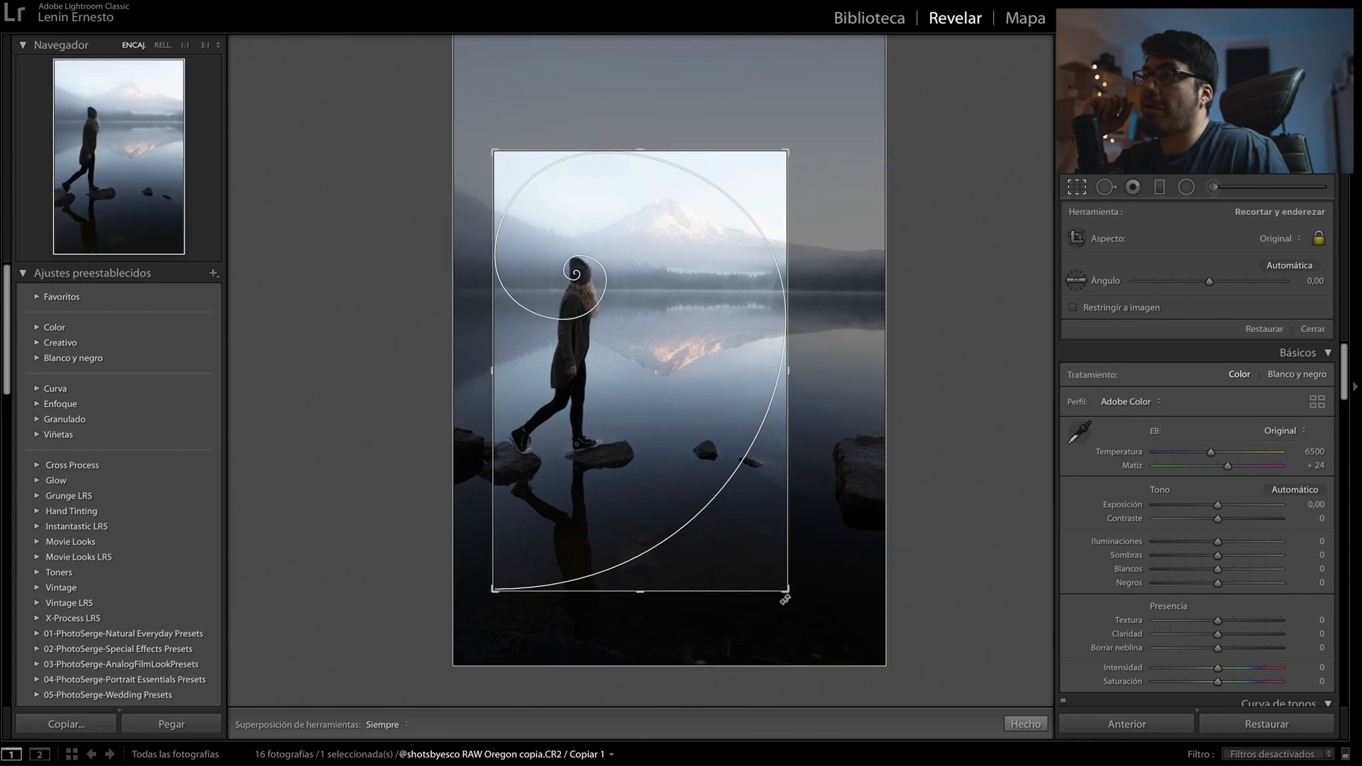
pyautogui.moveTo(785, 588)
pyautogui.mouseDown()
pyautogui.moveTo(813, 613)
pyautogui.moveTo(800, 601)
pyautogui.mouseUp()
pyautogui.moveTo(669, 426); pyautogui.dragTo(674, 435)
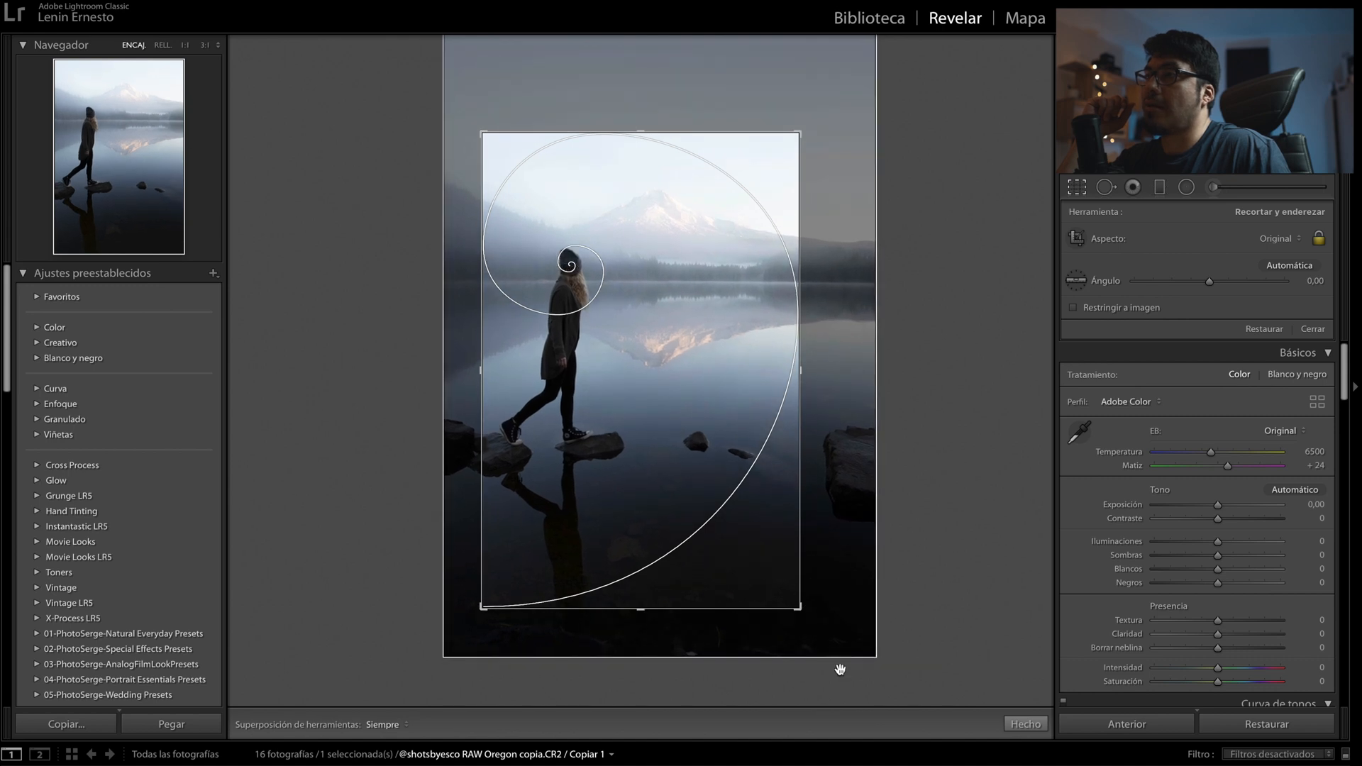
pyautogui.click(1025, 725)
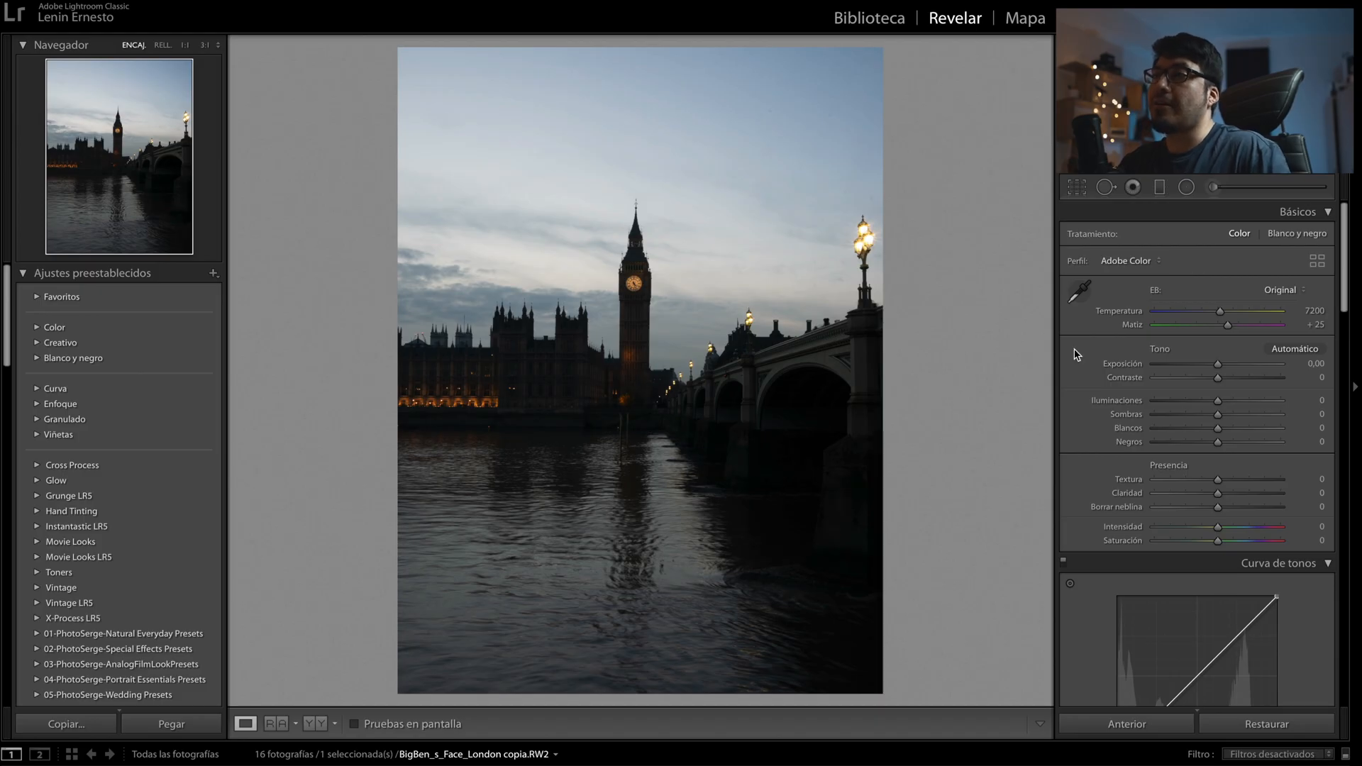
# Activate spot removal in Heal mode on the Big Ben photo, zoomed to 1:1, with brush size 69.
pyautogui.click(1106, 189)
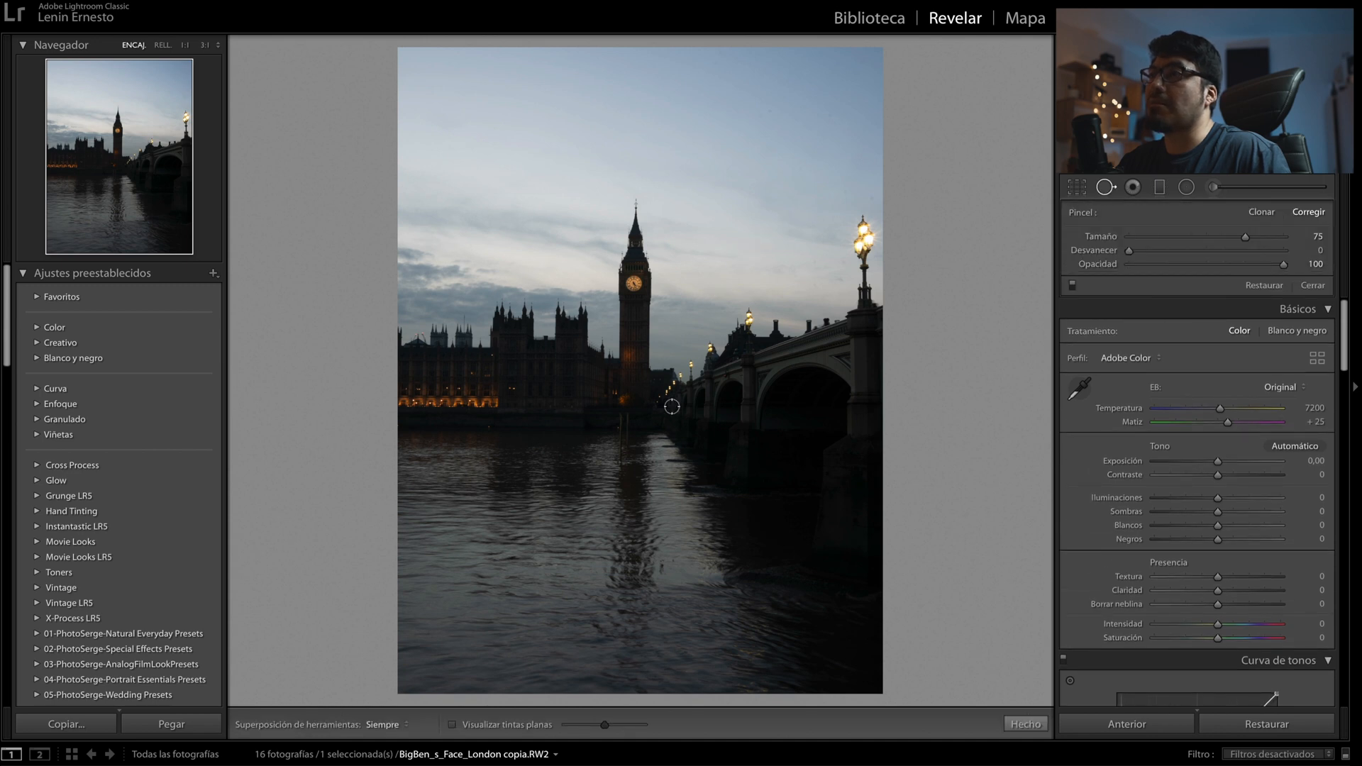
pyautogui.click(184, 45)
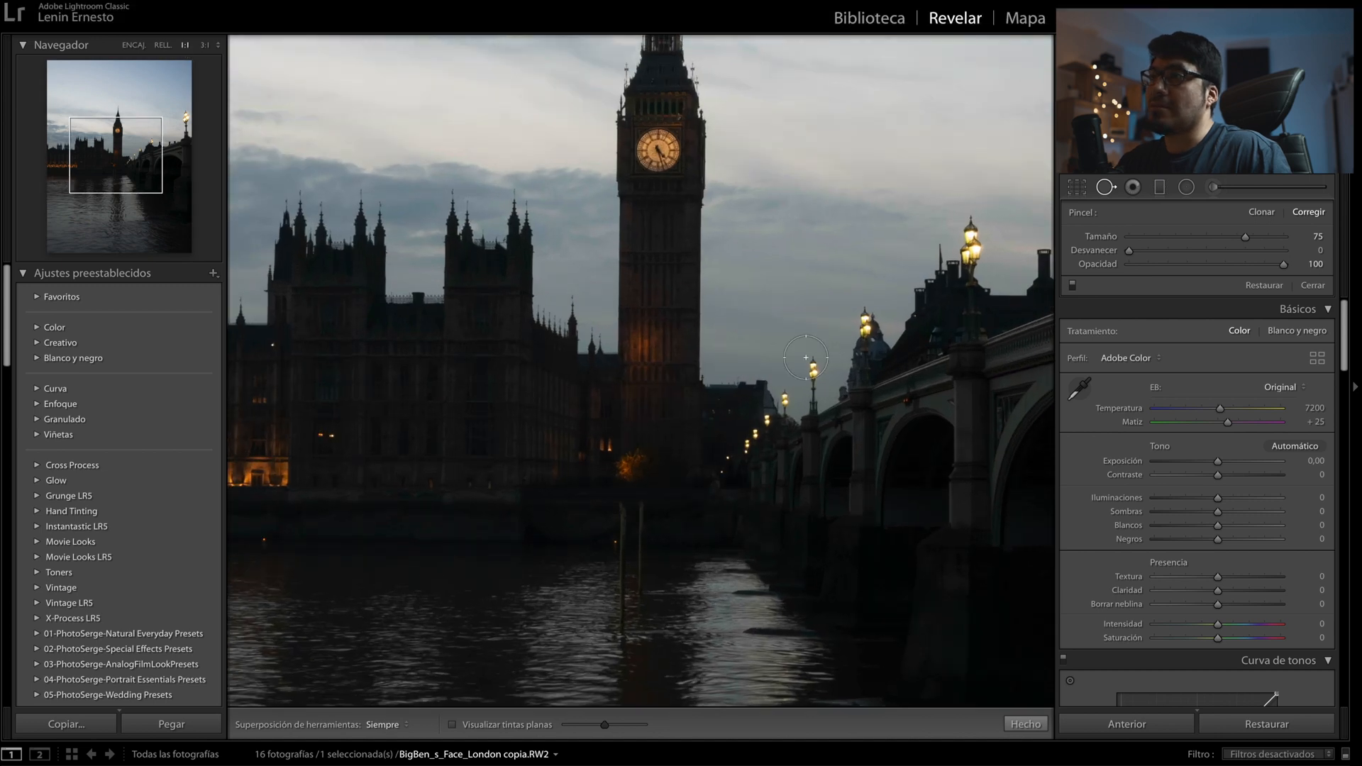
pyautogui.scroll(-5, 827, 393)
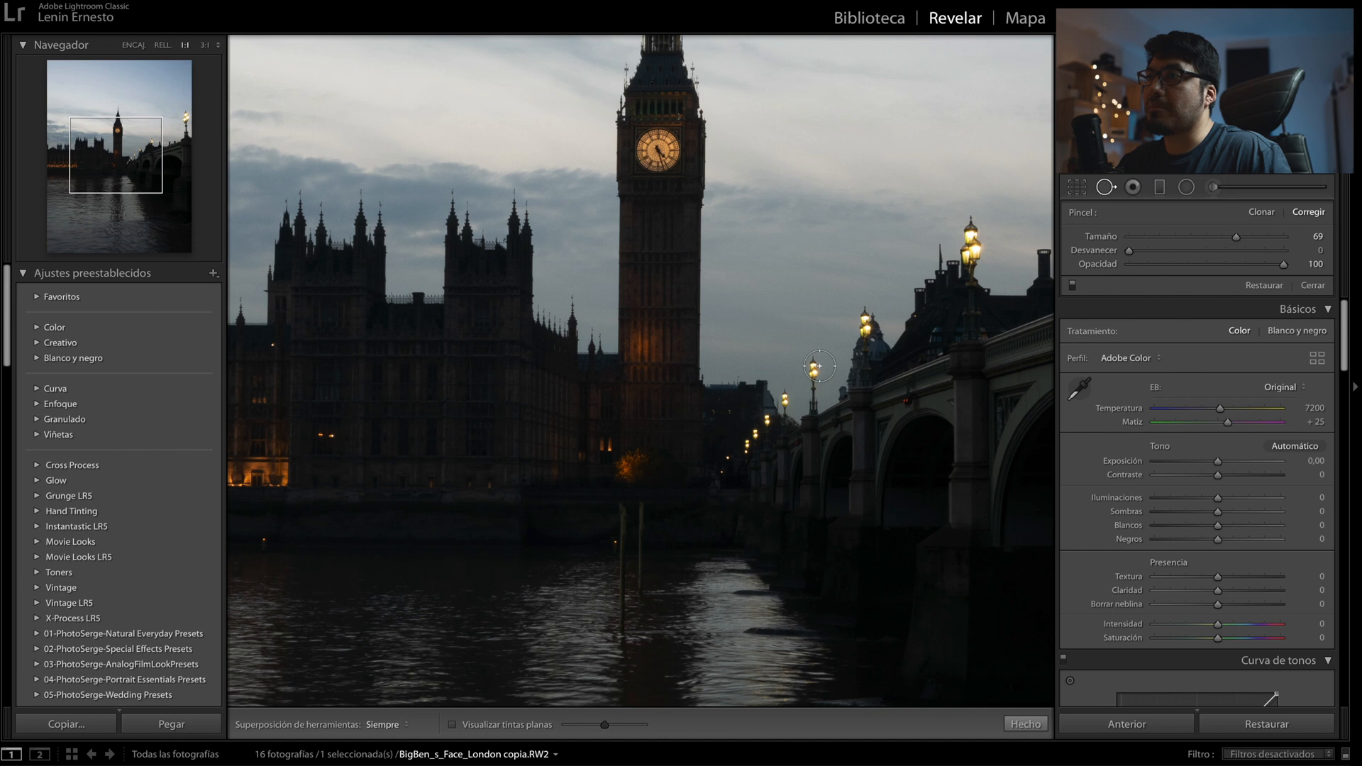
# Try healing the lit bridge lamp with a source area in the sky, and undo the correction.
pyautogui.click(817, 368)
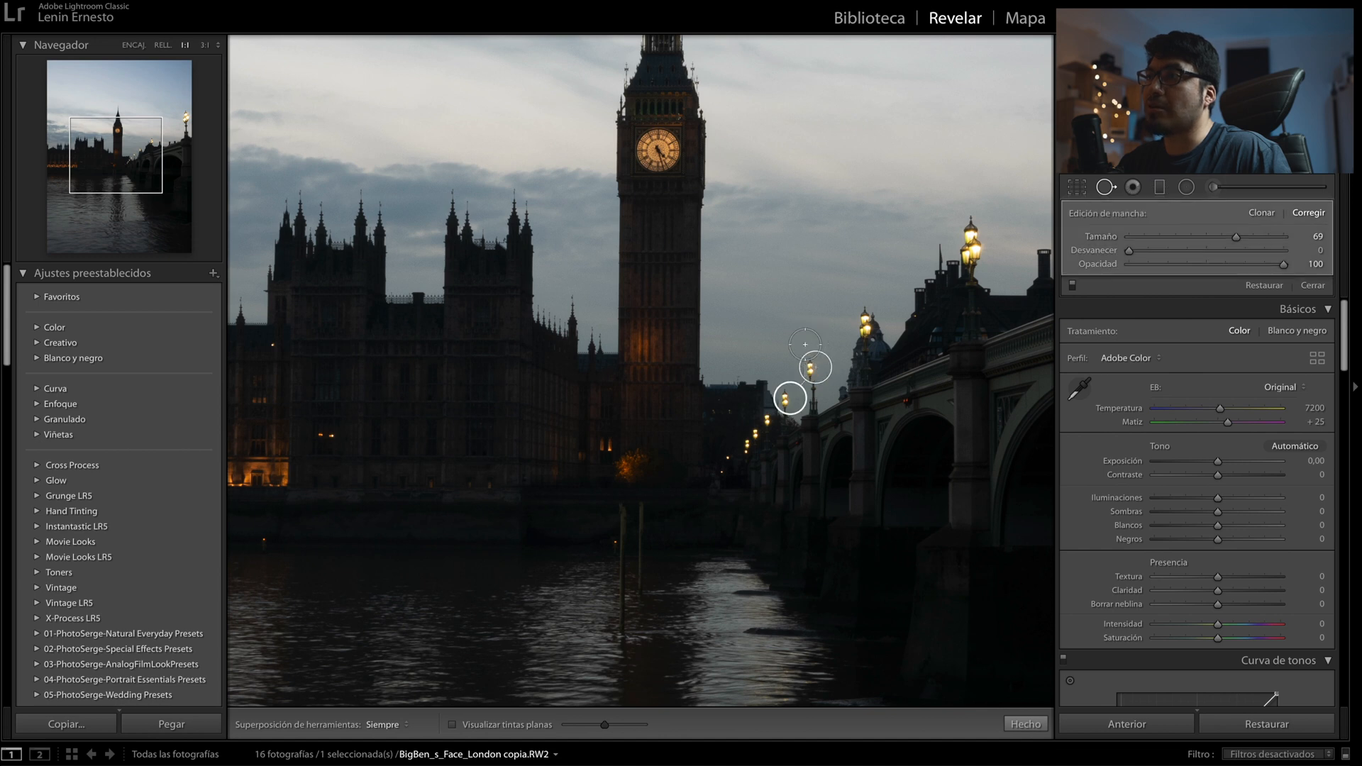
pyautogui.moveTo(792, 388); pyautogui.dragTo(765, 294)
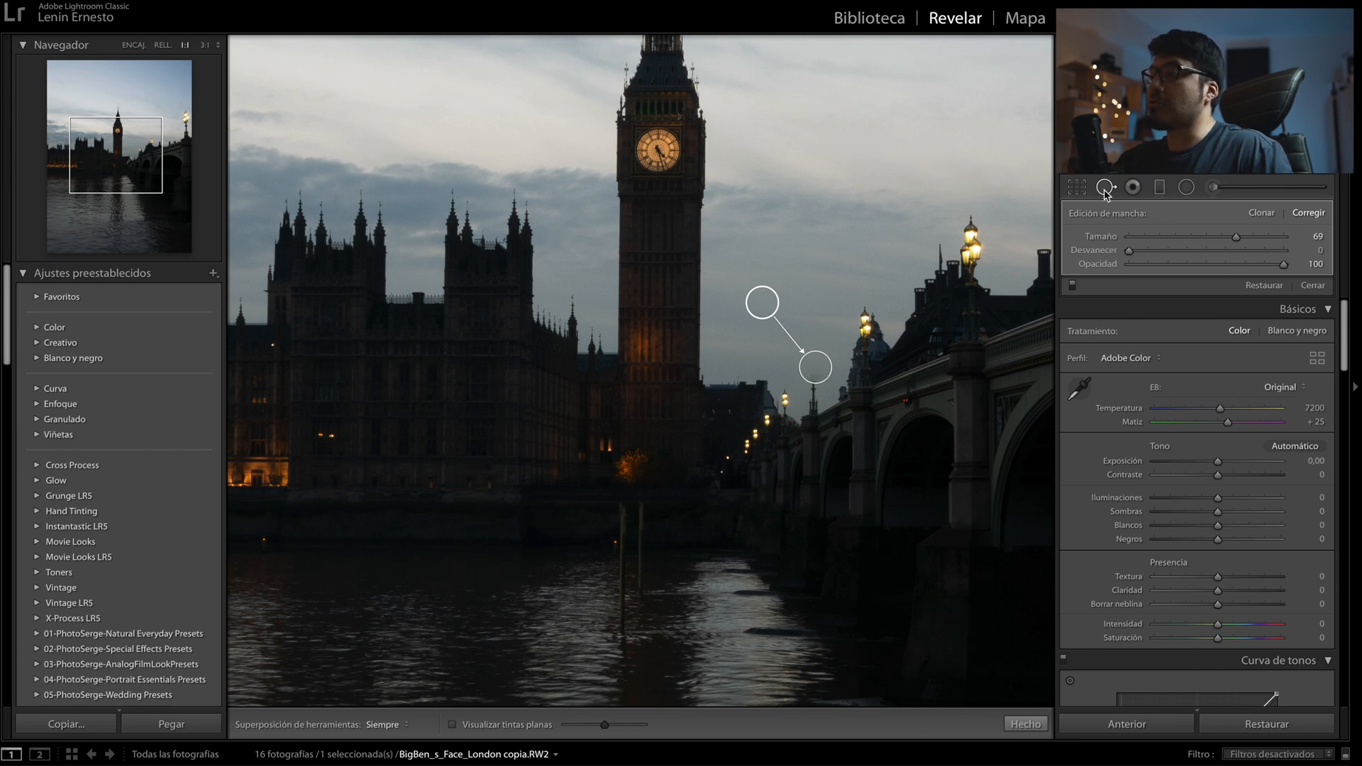
pyautogui.hotkey('ctrl', 'z')
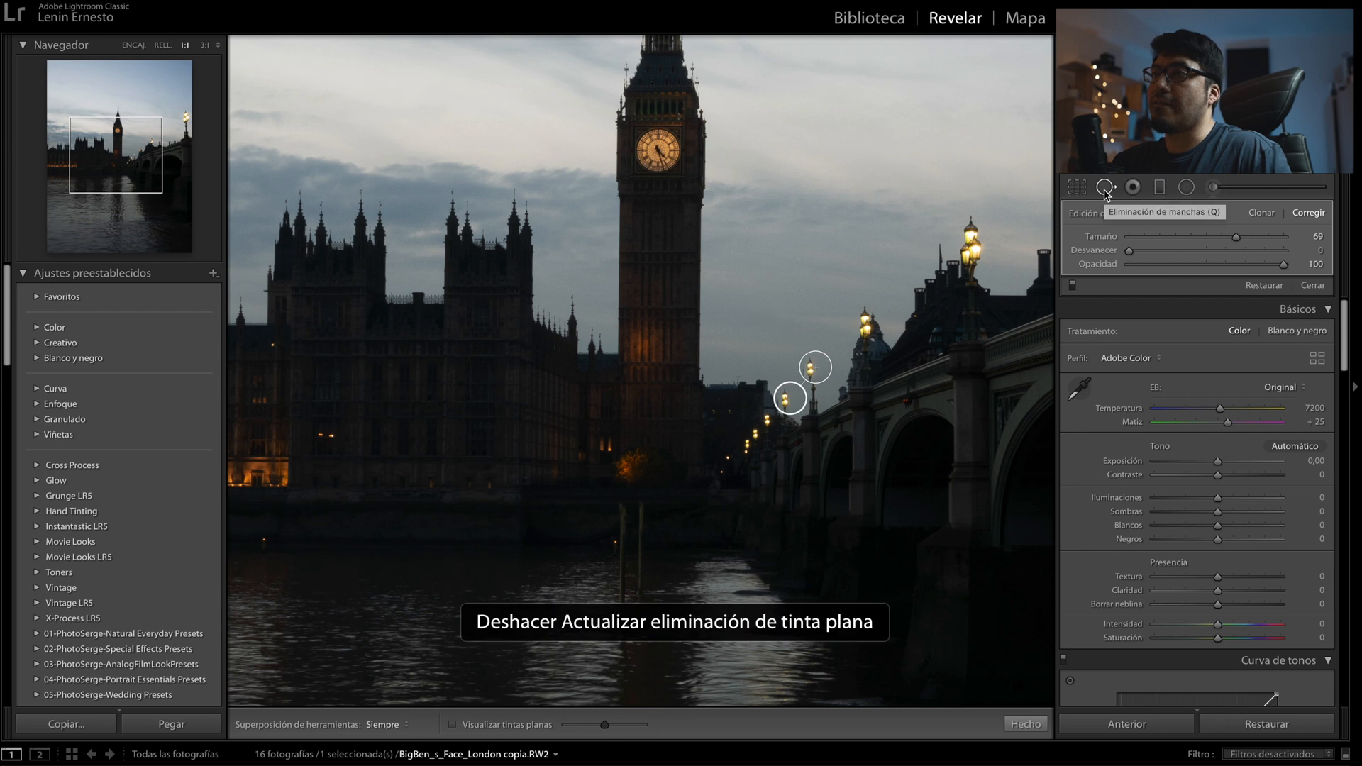
pyautogui.hotkey('ctrl', 'z')
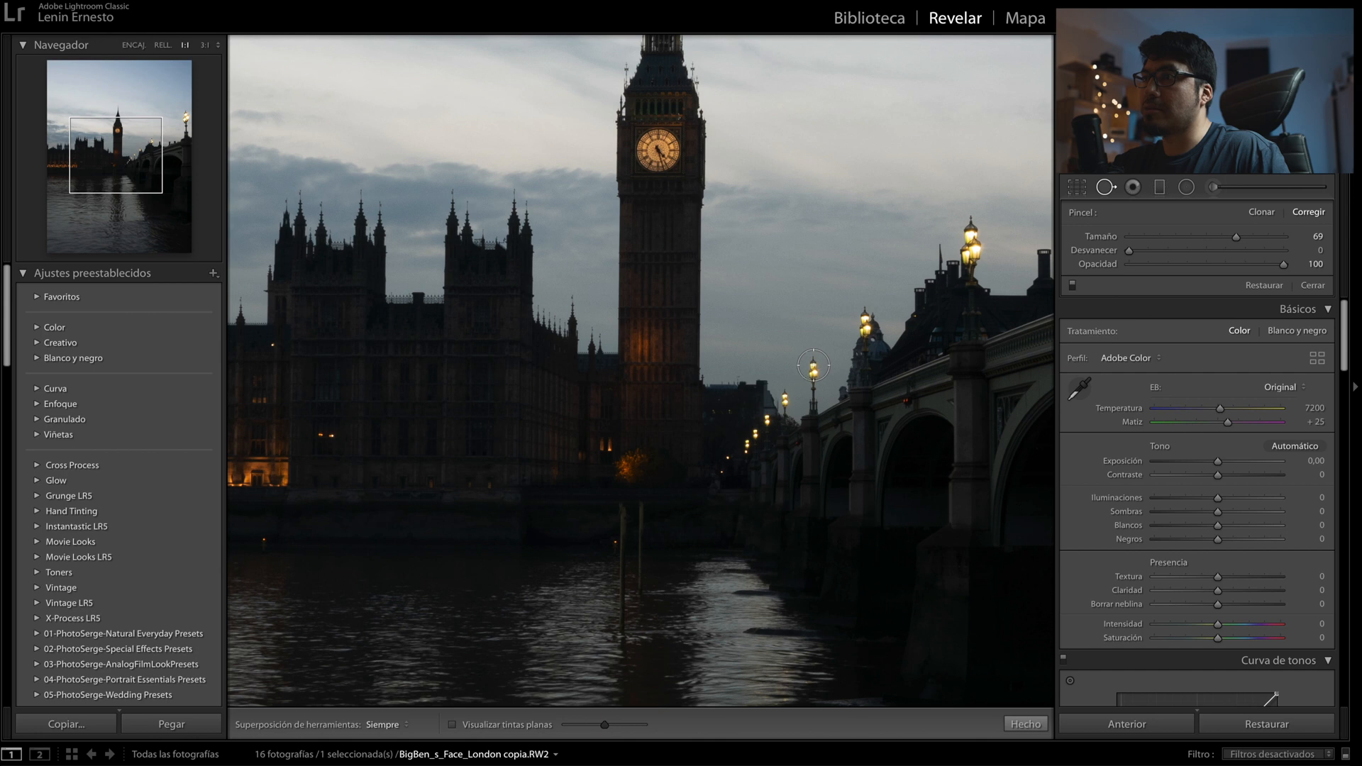
# Heal the bridge lamp post in a straight line from its base up to the sky above the lamp.
pyautogui.click(814, 410)
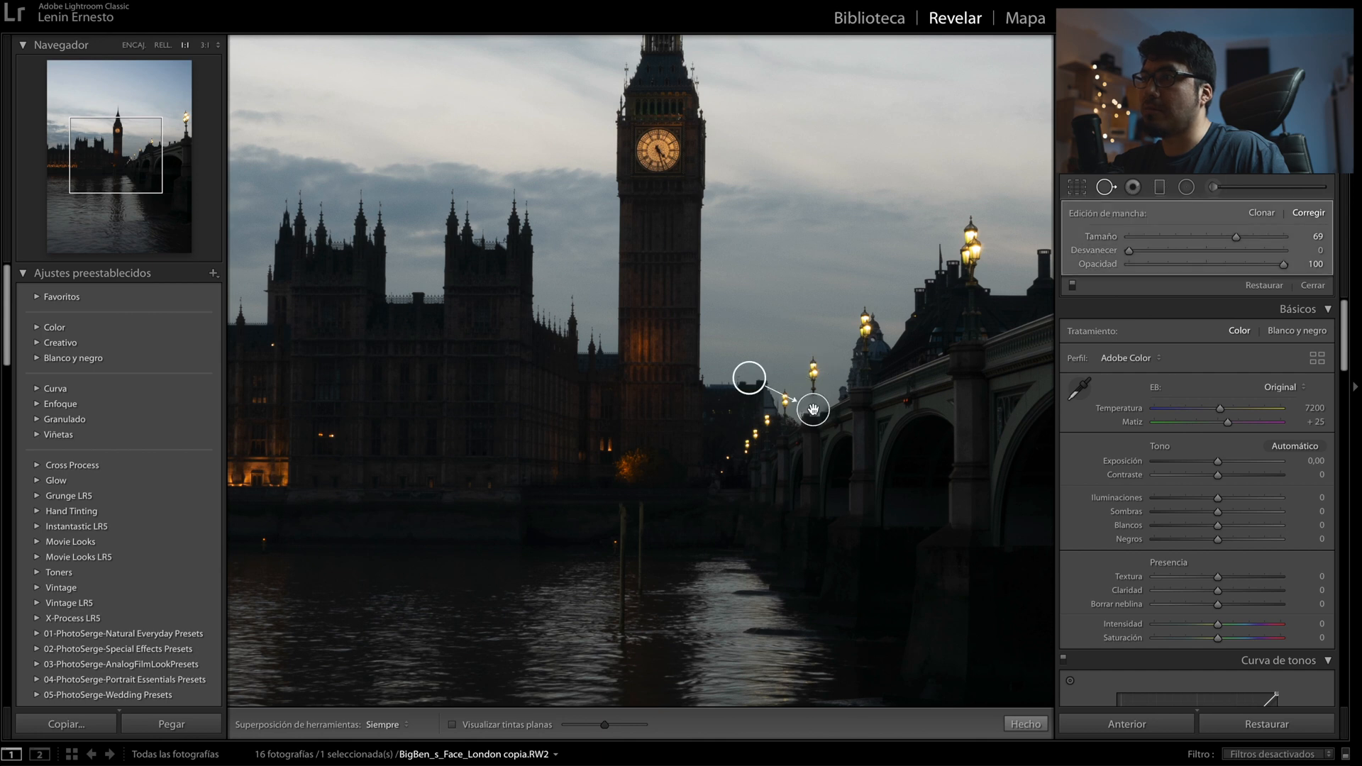
pyautogui.keyDown('shift'); pyautogui.click(814, 346); pyautogui.keyUp('shift')
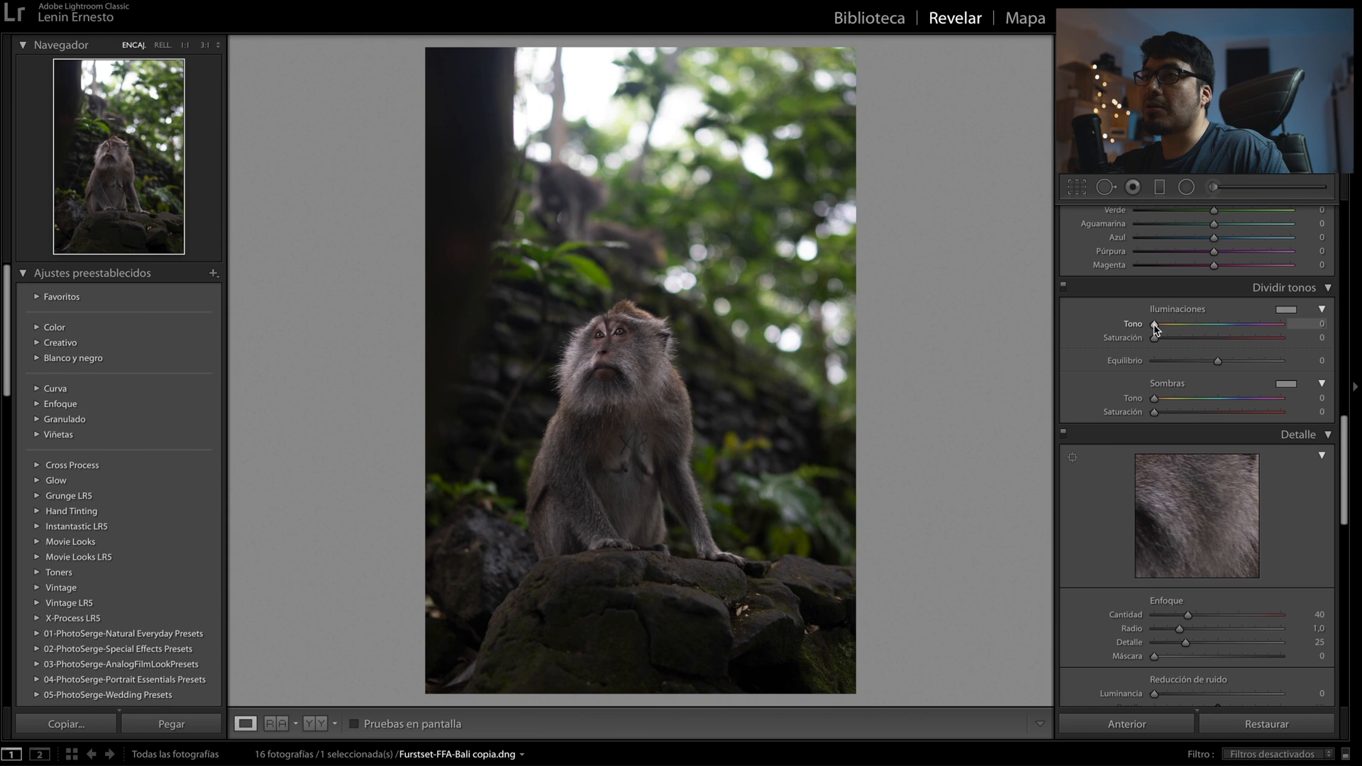
pyautogui.moveTo(1155, 325); pyautogui.dragTo(1120, 335)
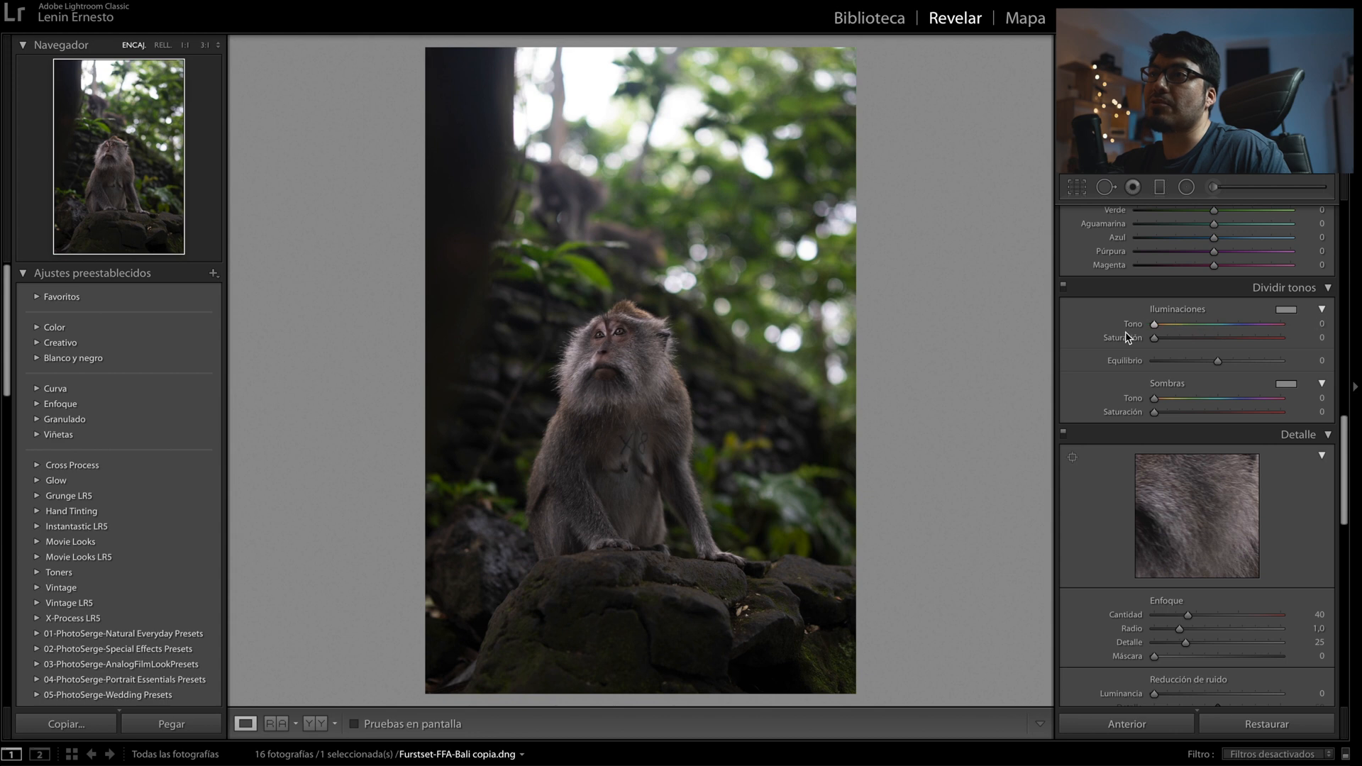
pyautogui.click(1294, 312)
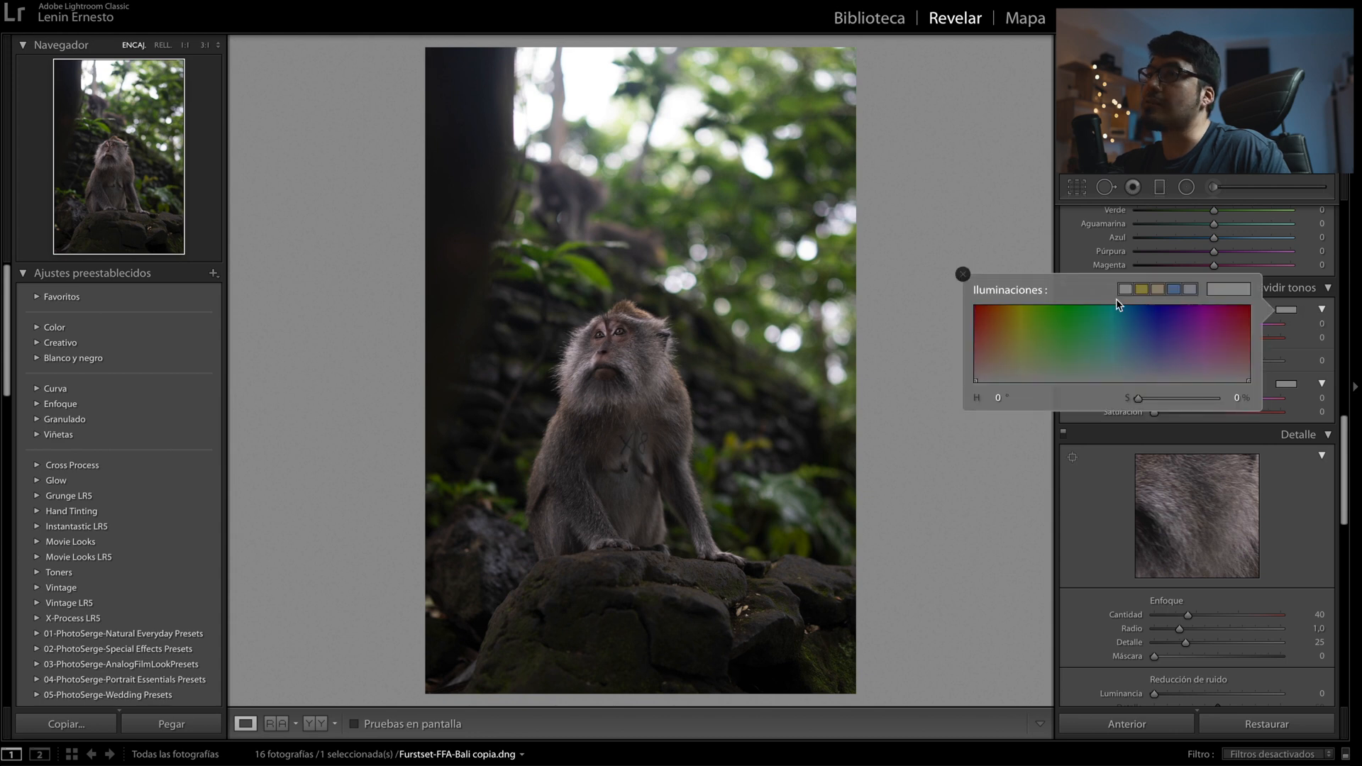
pyautogui.click(960, 275)
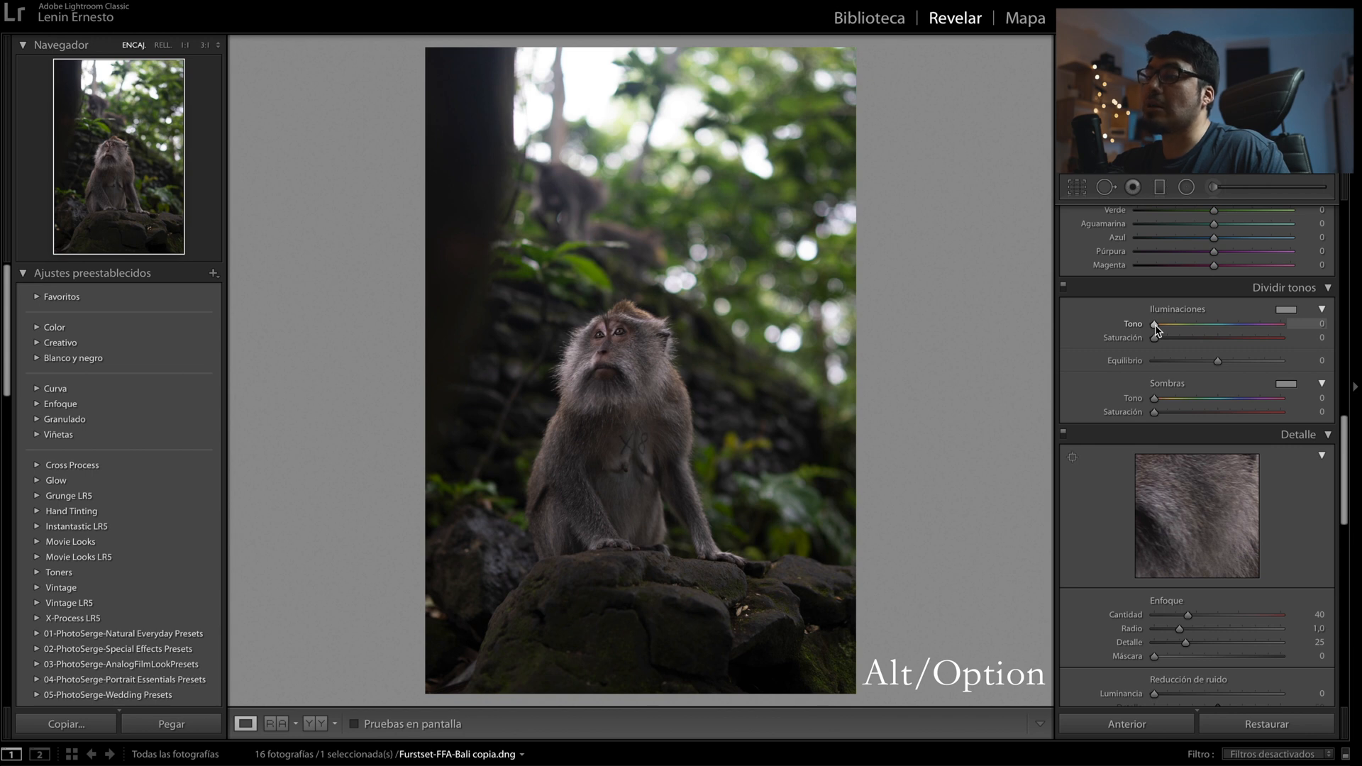
# Try split toning the monkey photo with highlights hue 53 and a bluish-green shadows tint, adding saturation, and reset all its settings.
pyautogui.press('alt')
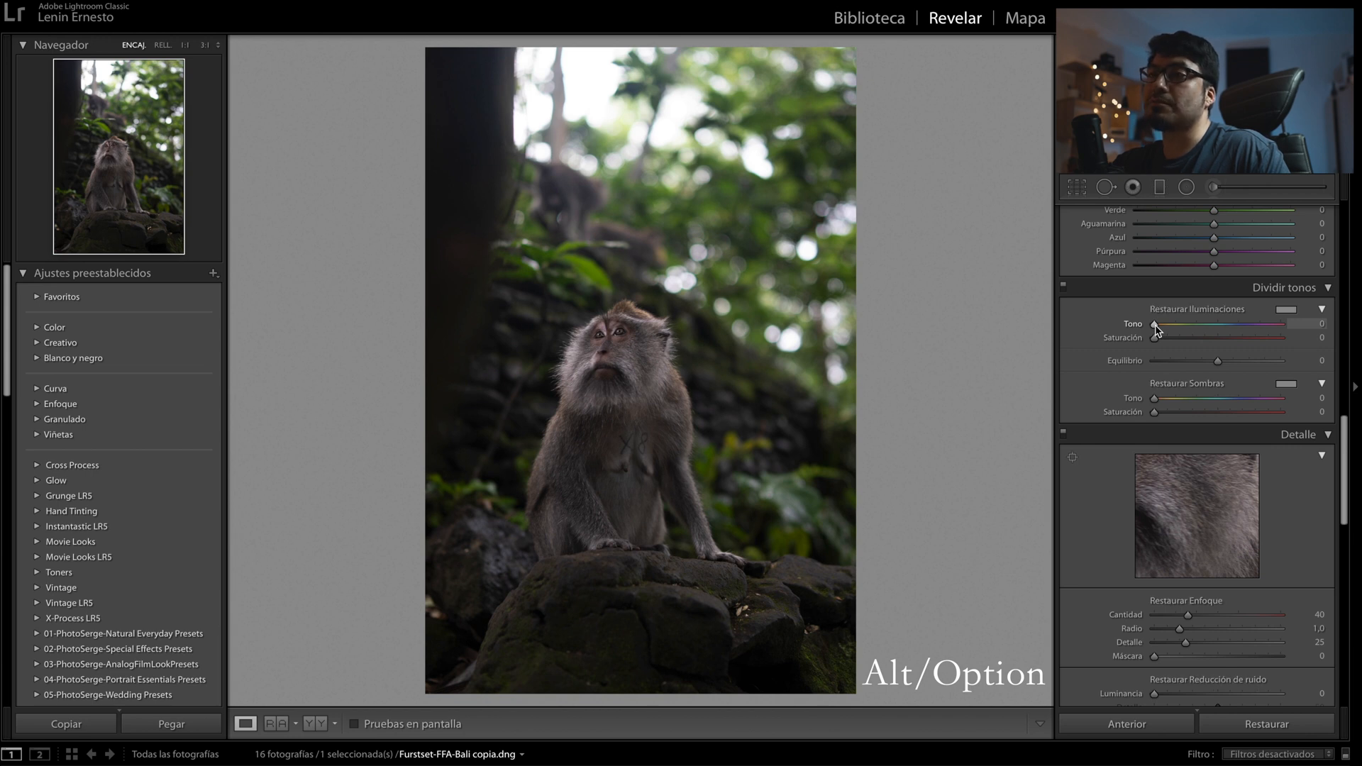
pyautogui.moveTo(1155, 326)
pyautogui.mouseDown()
pyautogui.moveTo(1270, 340)
pyautogui.moveTo(1160, 335)
pyautogui.moveTo(1176, 344)
pyautogui.mouseUp()
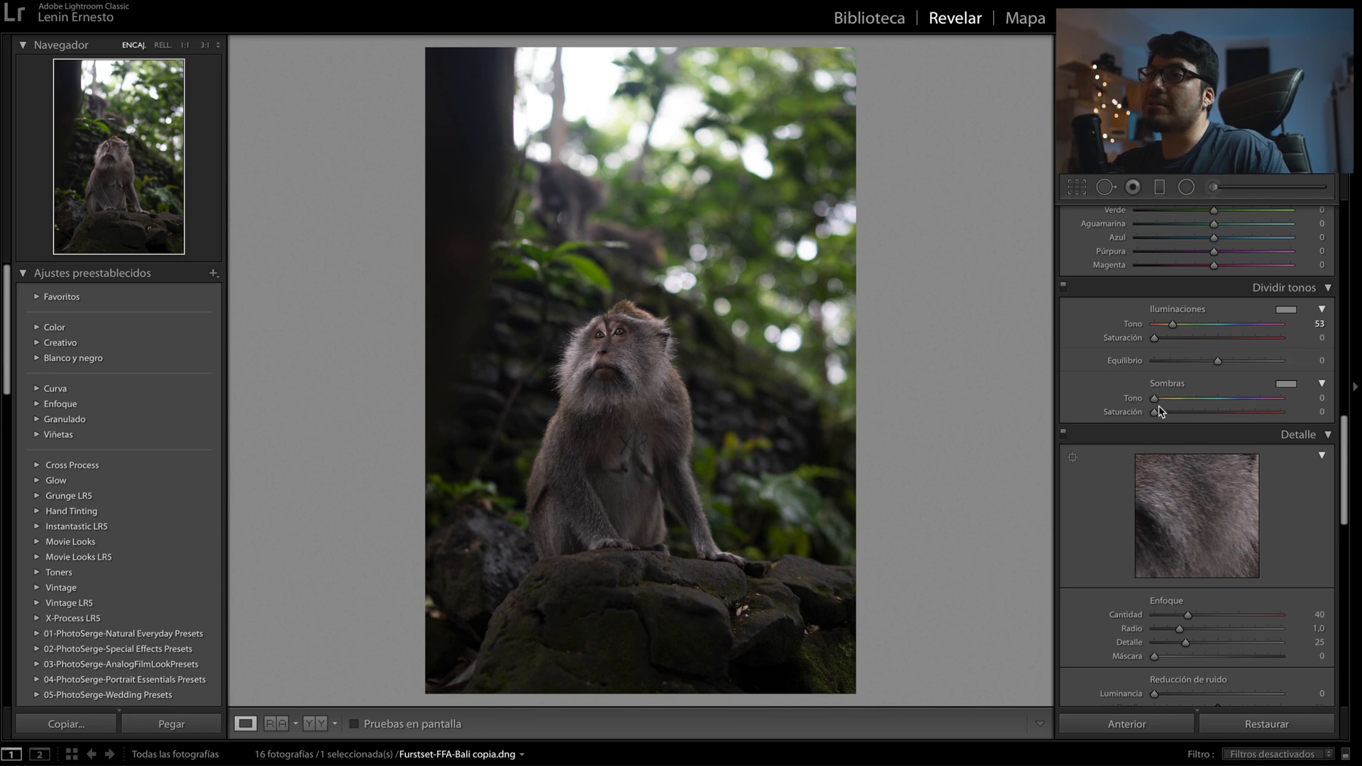
pyautogui.press('alt')
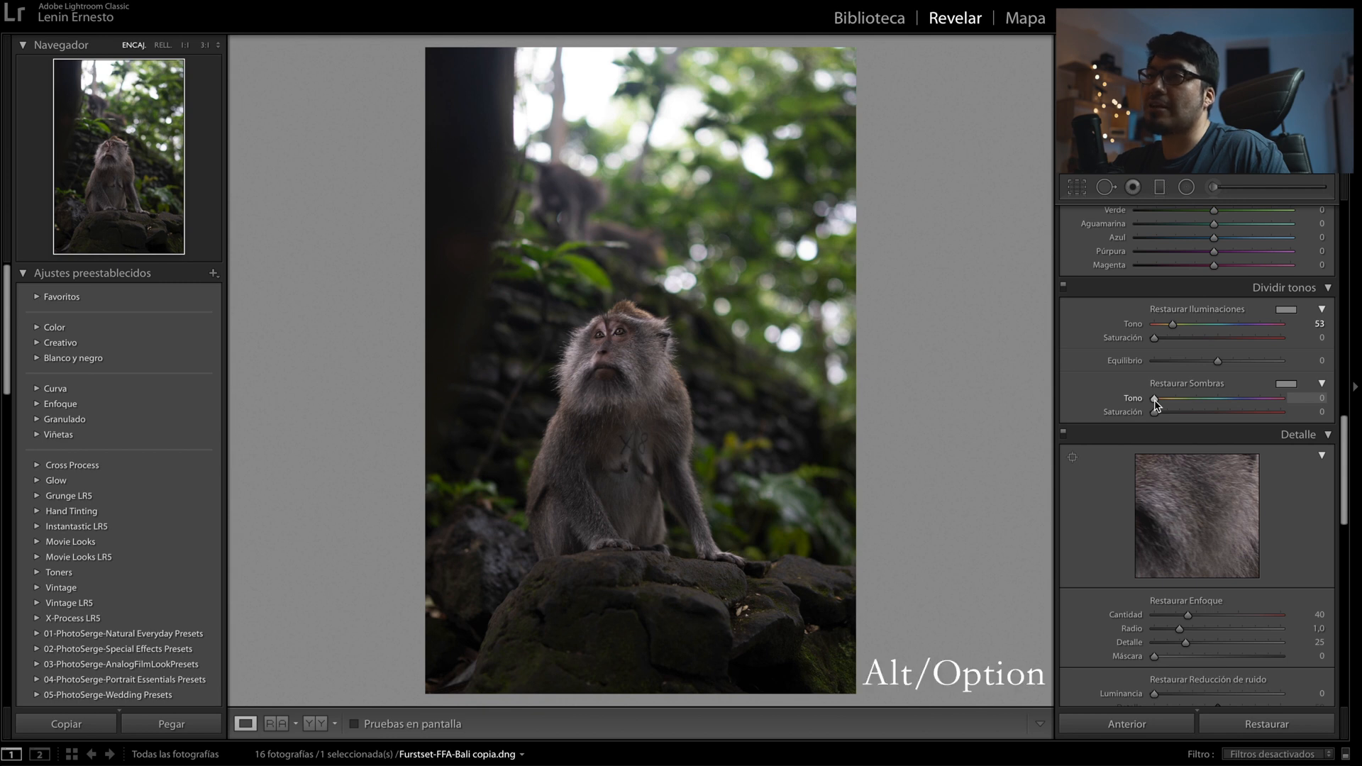
pyautogui.moveTo(1155, 401); pyautogui.dragTo(1195, 407)
pyautogui.moveTo(1204, 408)
pyautogui.mouseDown()
pyautogui.moveTo(1243, 410)
pyautogui.moveTo(1178, 414)
pyautogui.moveTo(1196, 419)
pyautogui.mouseUp()
pyautogui.moveTo(1156, 343); pyautogui.dragTo(1193, 345)
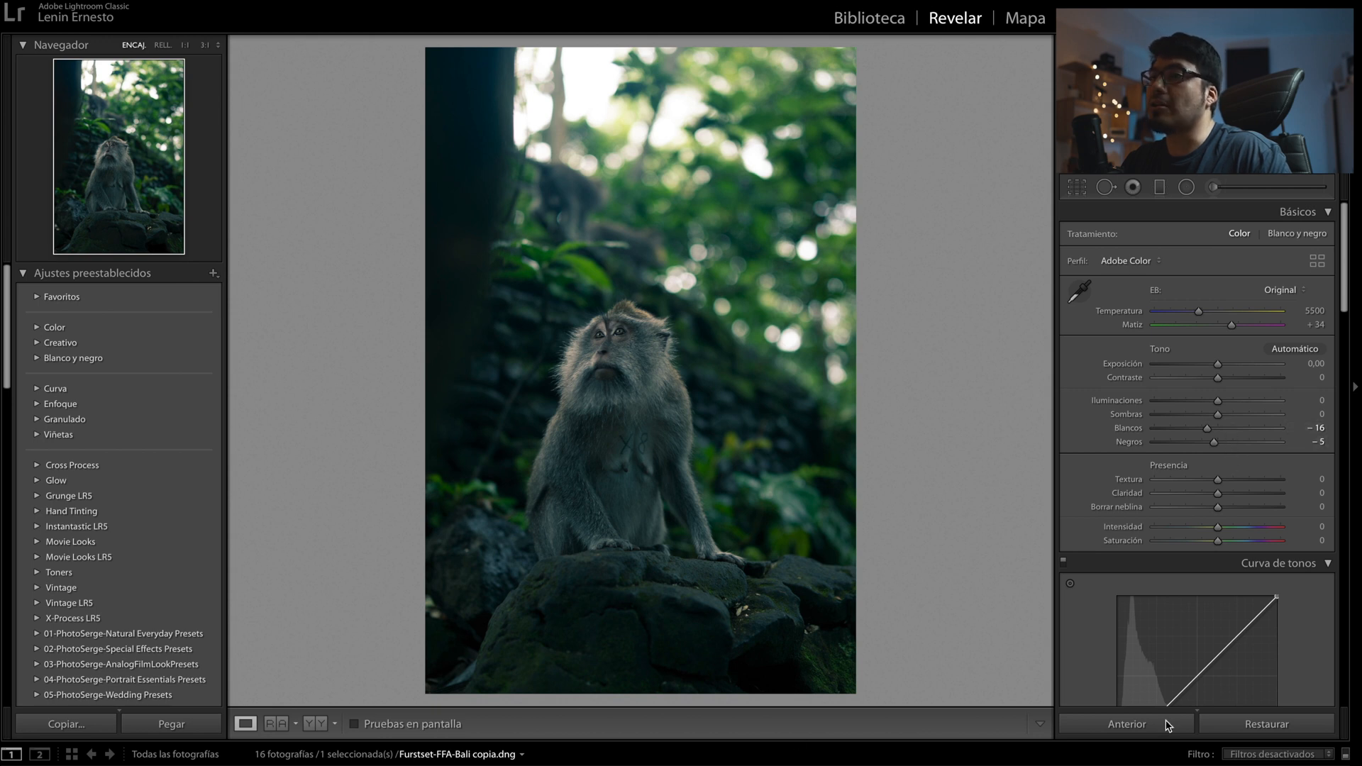
pyautogui.click(1302, 724)
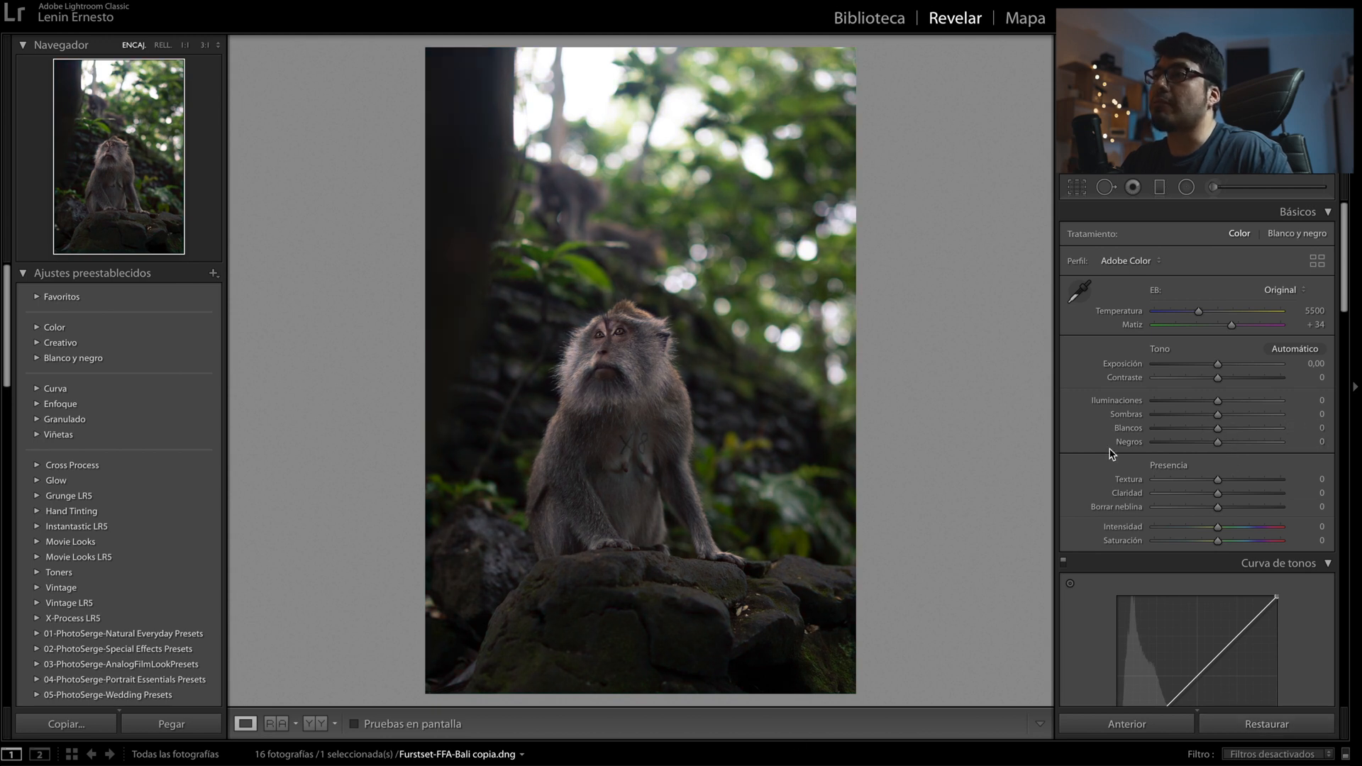
# Try automatic tone on the whole monkey photo and undo it.
pyautogui.click(1291, 353)
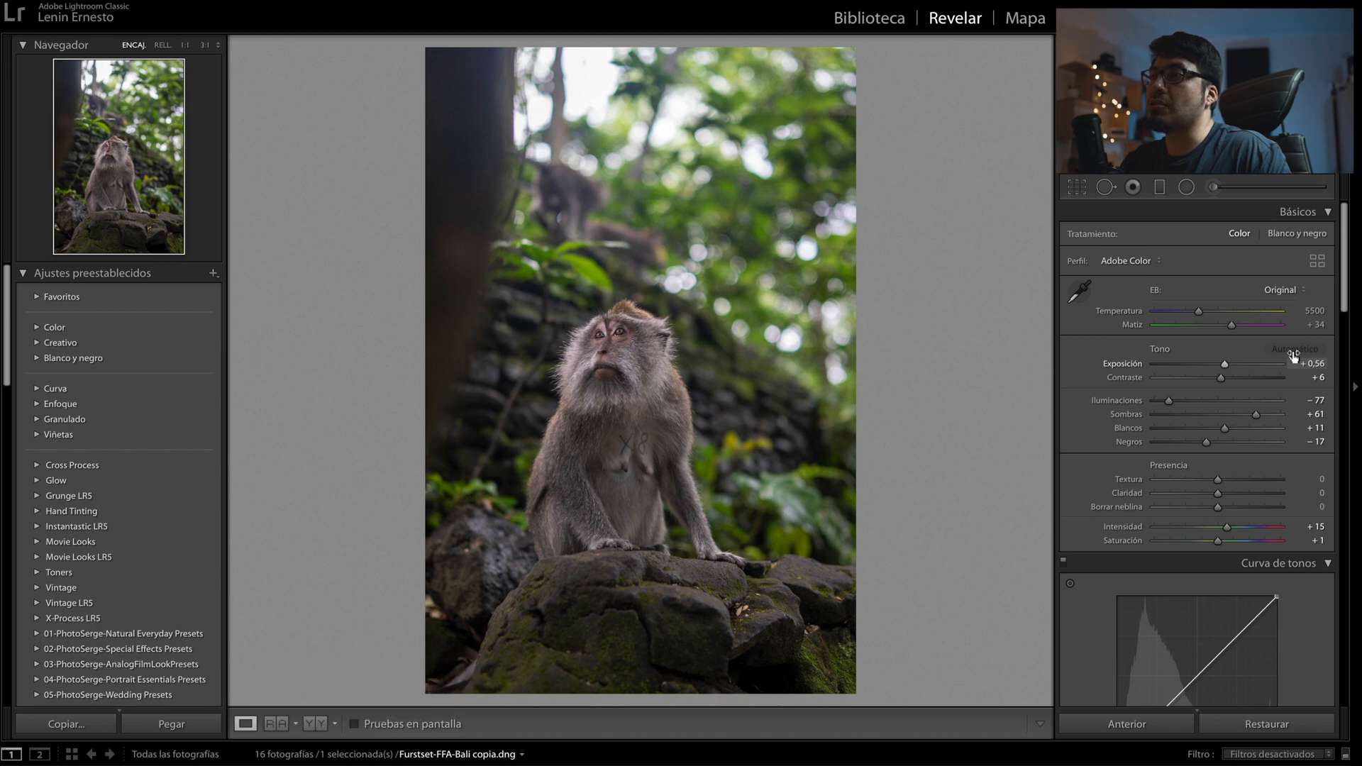
pyautogui.hotkey('ctrl', 'z')
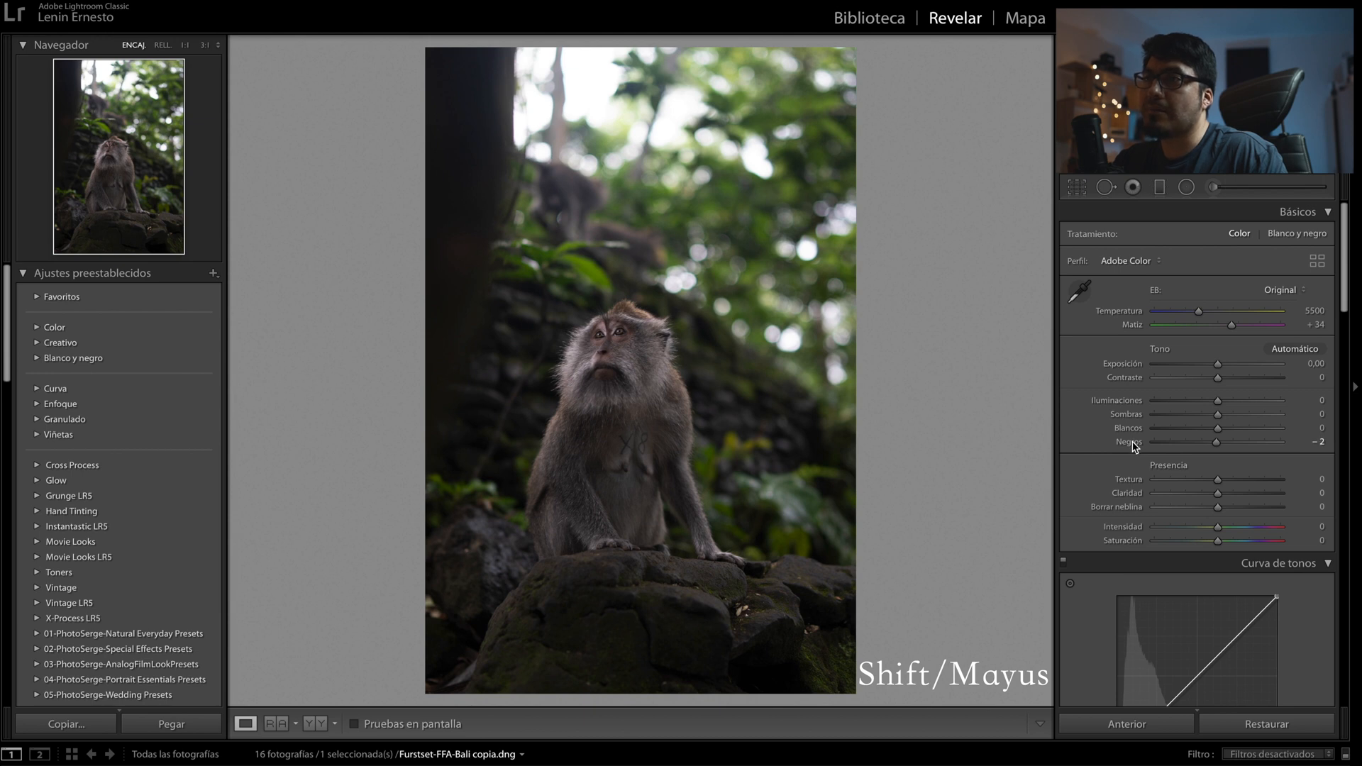
# Try automatic adjustment of the highlights and shadows individually and automatic tone on the whole monkey photo, resetting the settings.
pyautogui.keyDown('shift'); pyautogui.doubleClick(1132, 406); pyautogui.keyUp('shift')
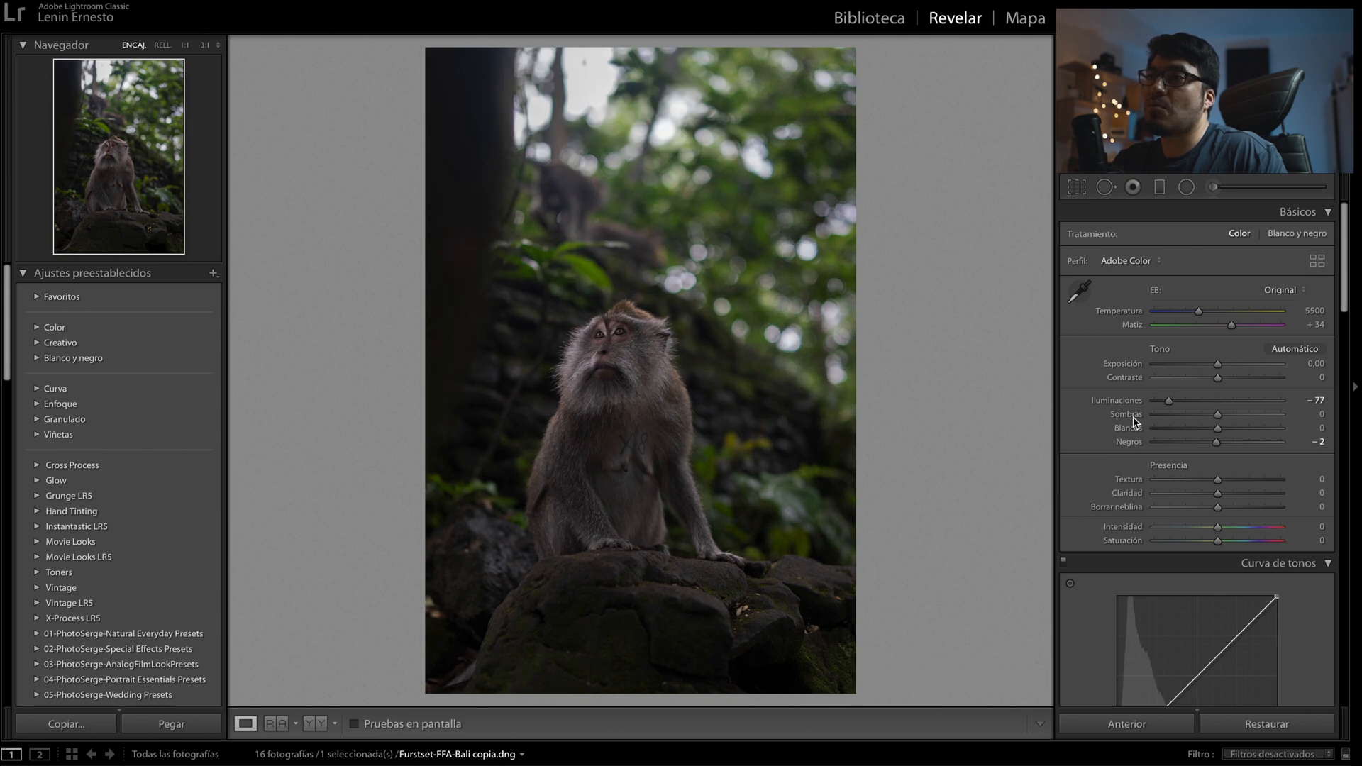
pyautogui.keyDown('shift'); pyautogui.doubleClick(1134, 416); pyautogui.keyUp('shift')
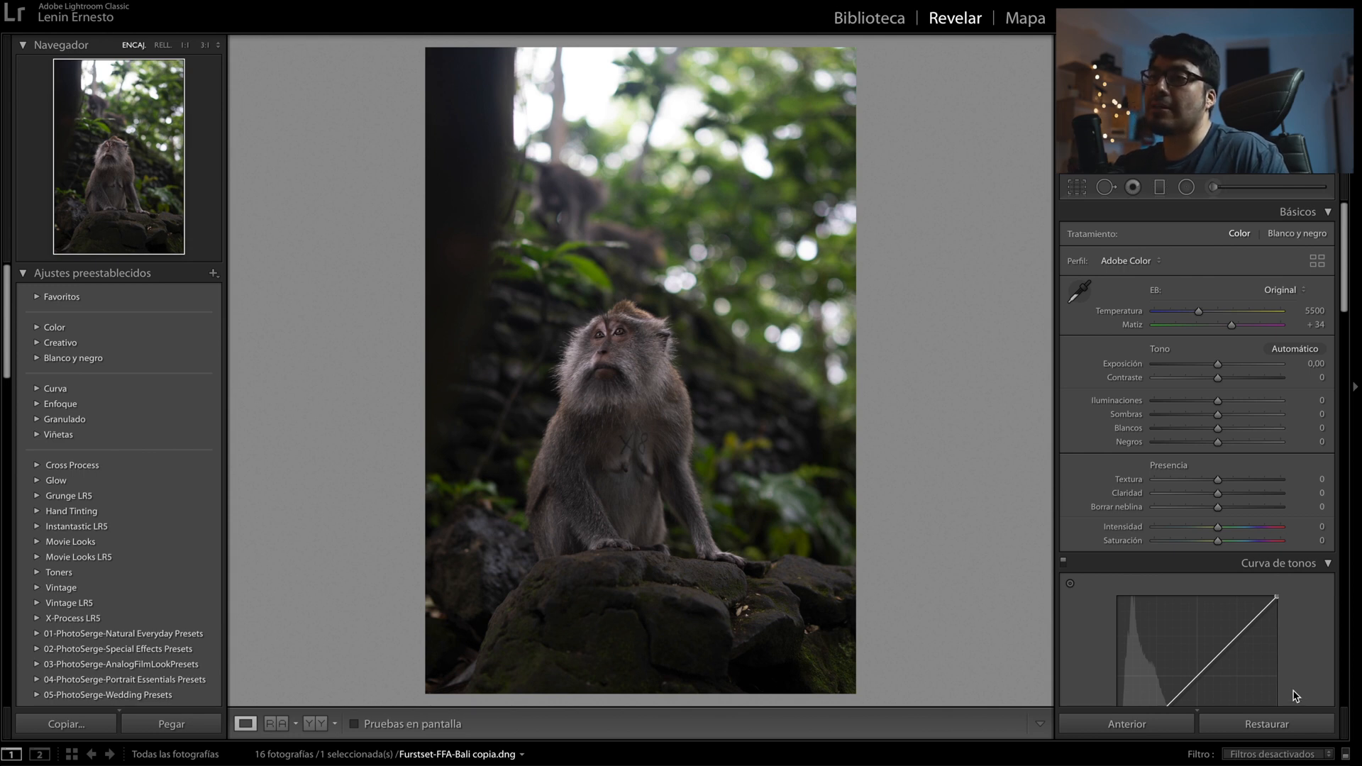
pyautogui.click(1302, 349)
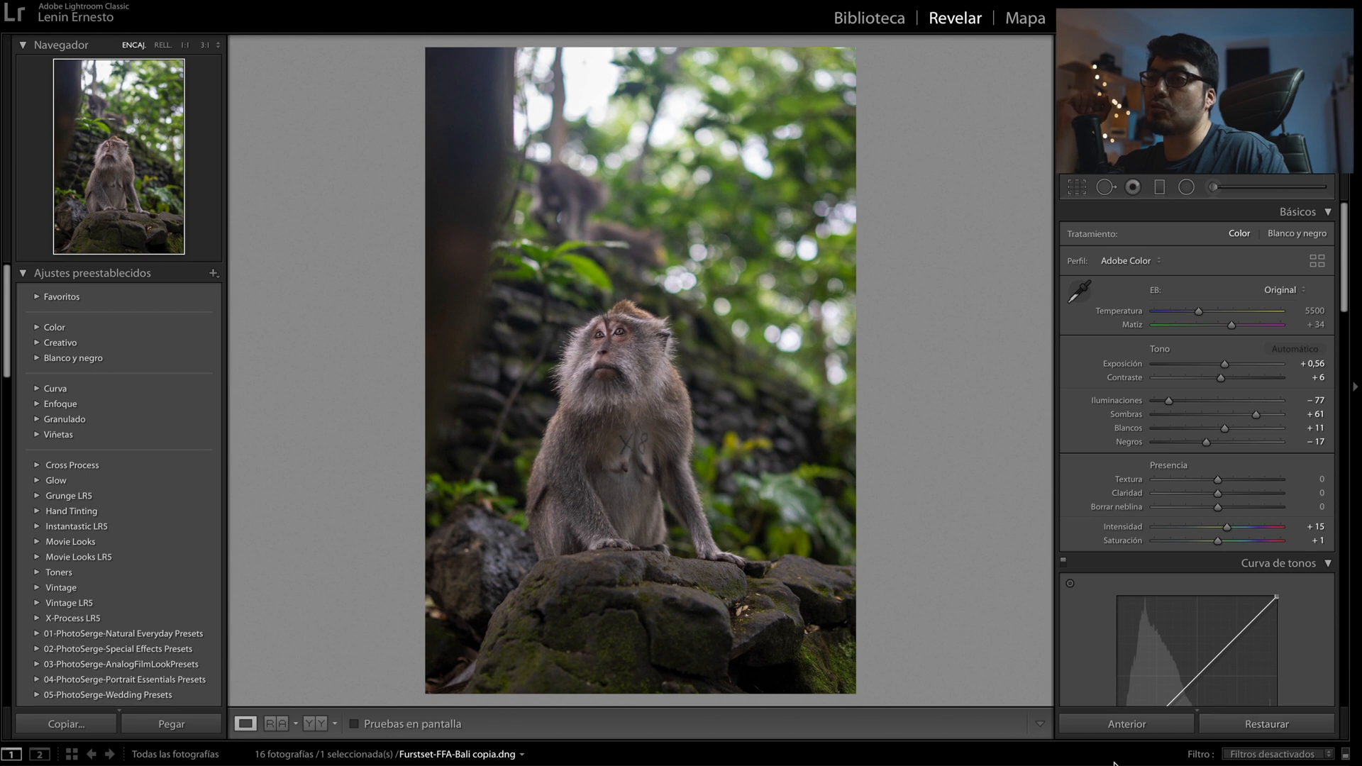
pyautogui.click(1266, 724)
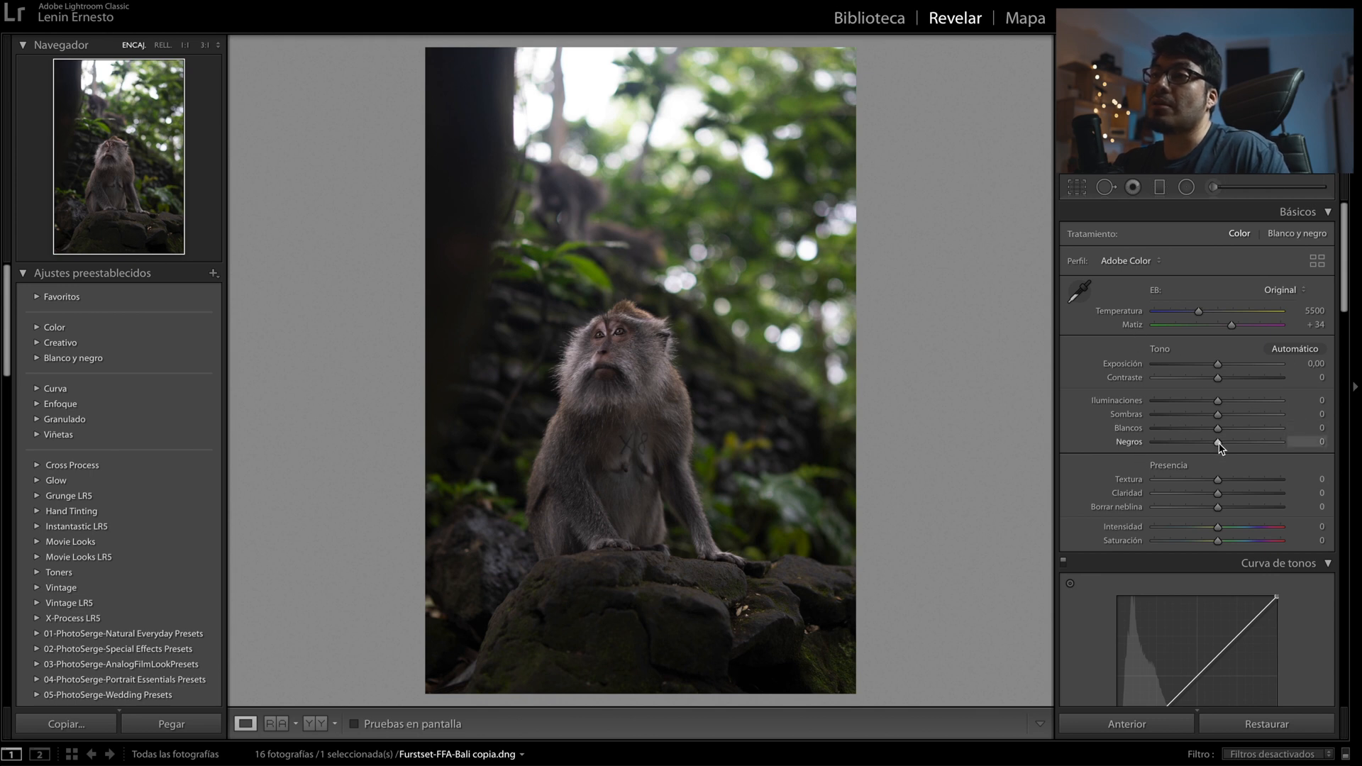
# Try whites at +33 and blacks at -43 and -58 on the monkey photo, resetting the individual sliders to their defaults.
pyautogui.moveTo(1217, 442)
pyautogui.mouseDown()
pyautogui.moveTo(1190, 445)
pyautogui.moveTo(1238, 432)
pyautogui.mouseUp()
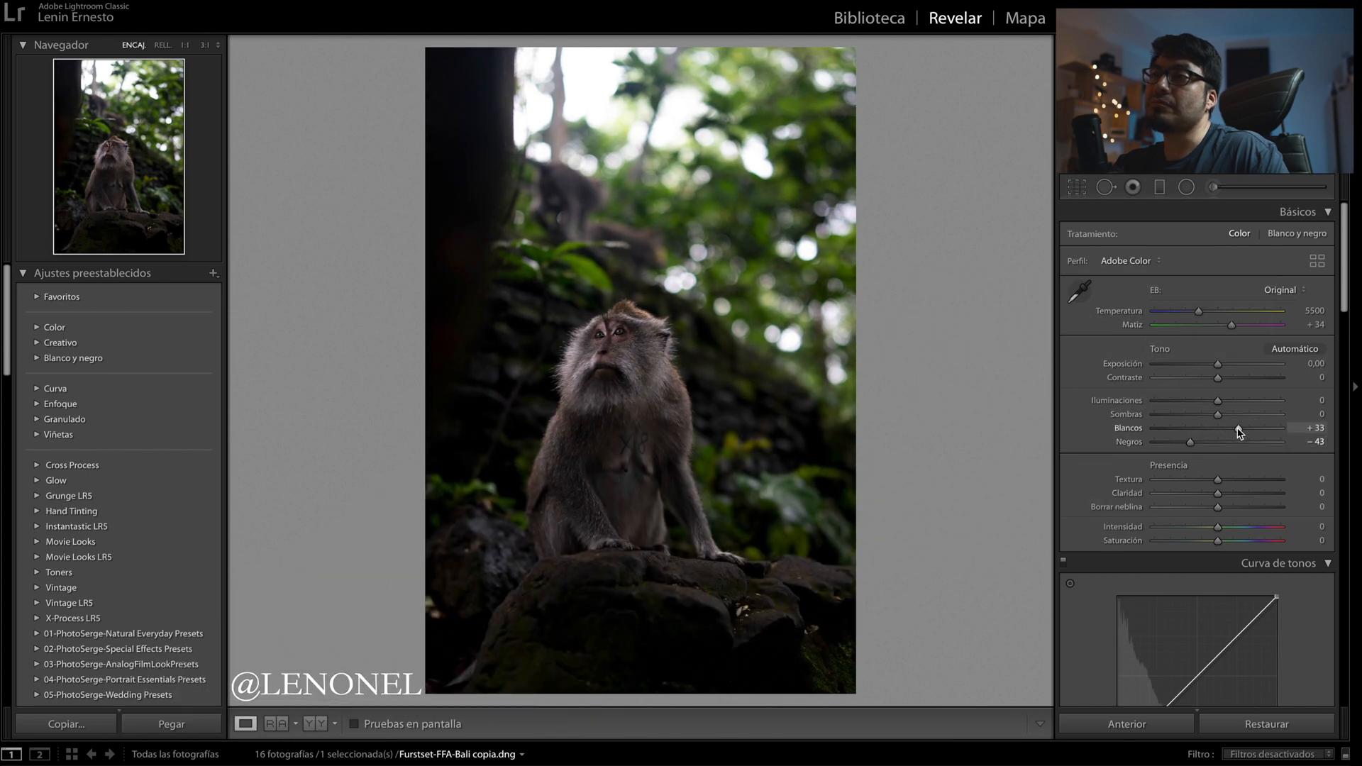
pyautogui.doubleClick(1129, 442)
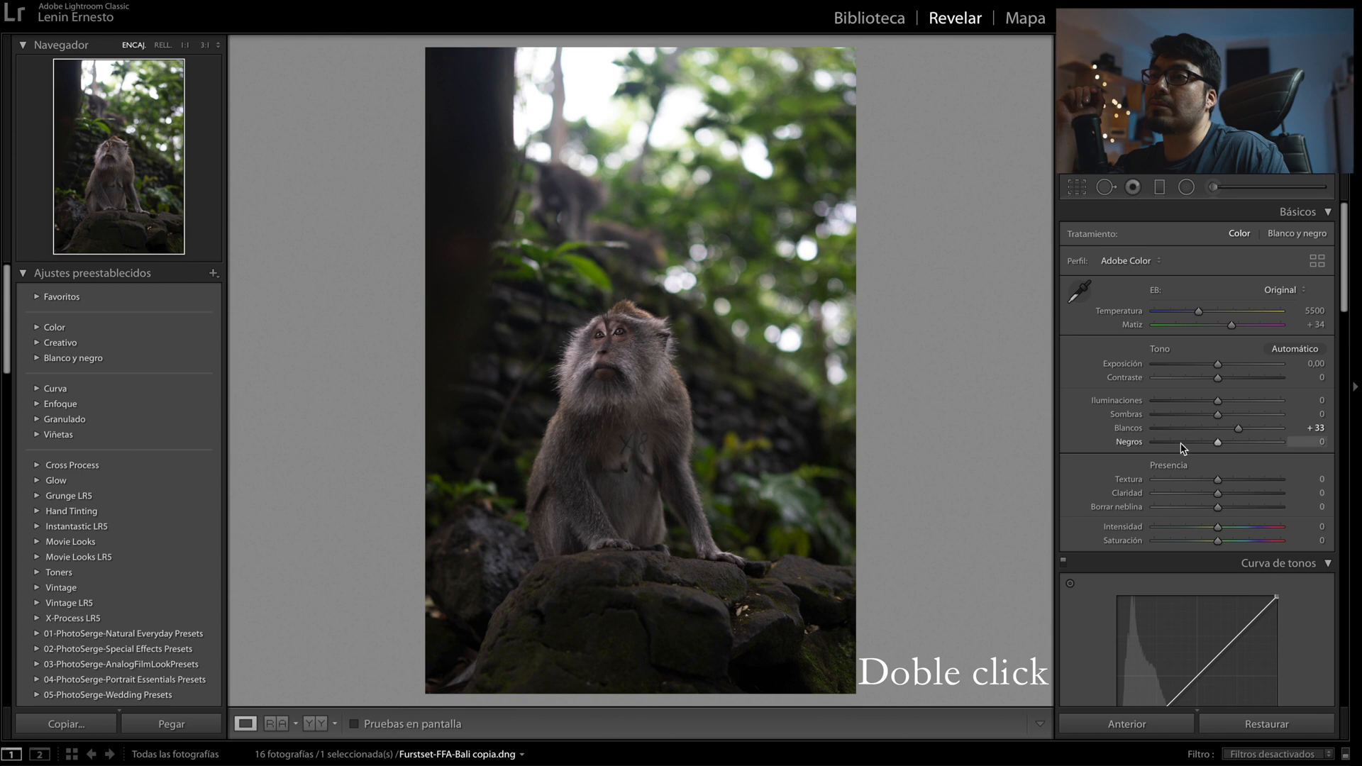
pyautogui.moveTo(1217, 444); pyautogui.dragTo(1183, 444)
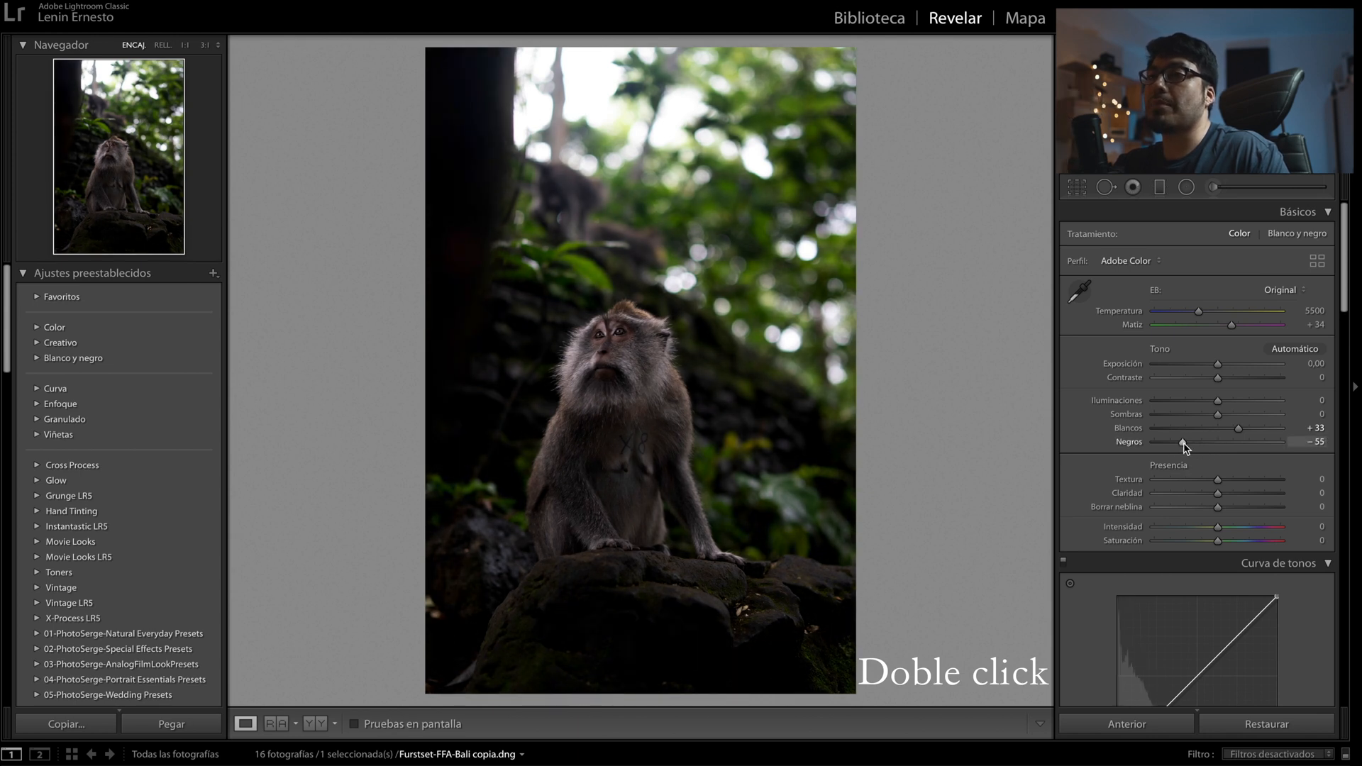
pyautogui.moveTo(1184, 444); pyautogui.dragTo(1181, 444)
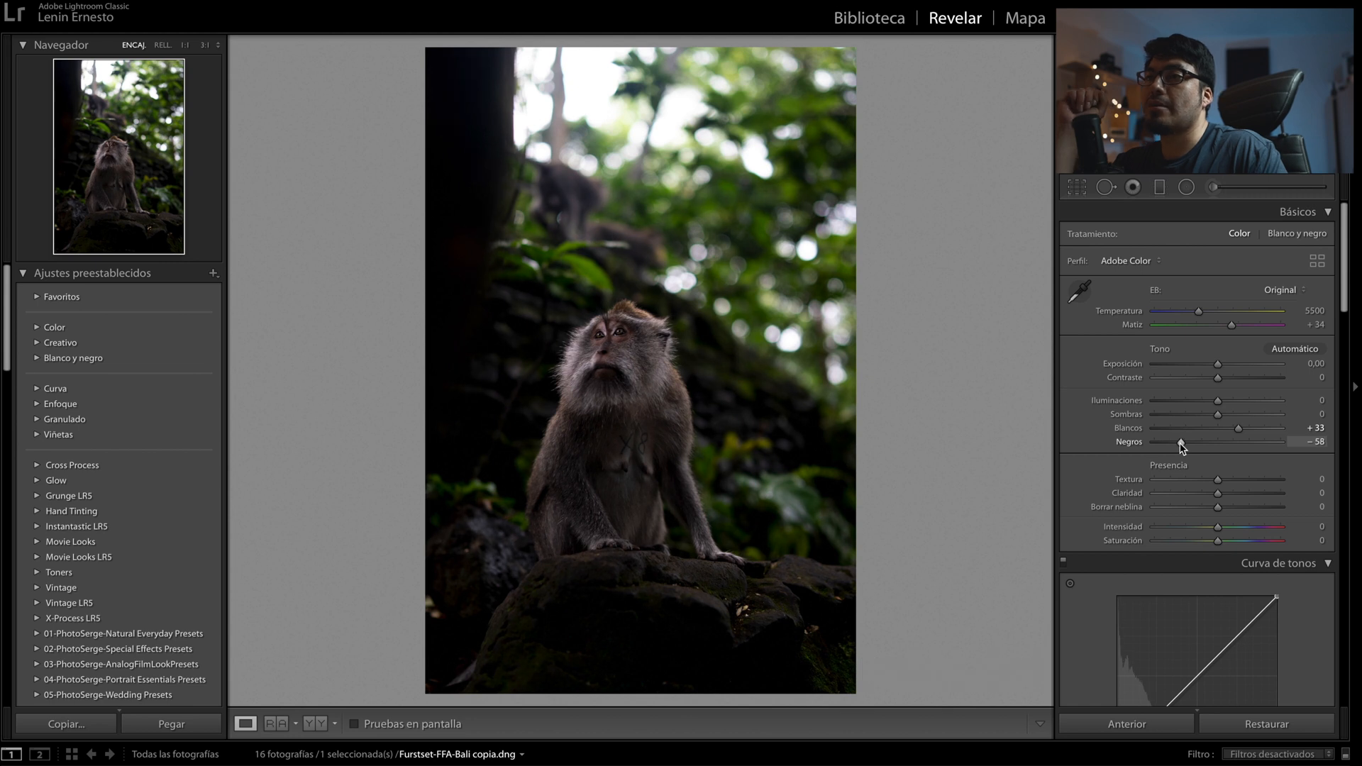
pyautogui.doubleClick(1181, 444)
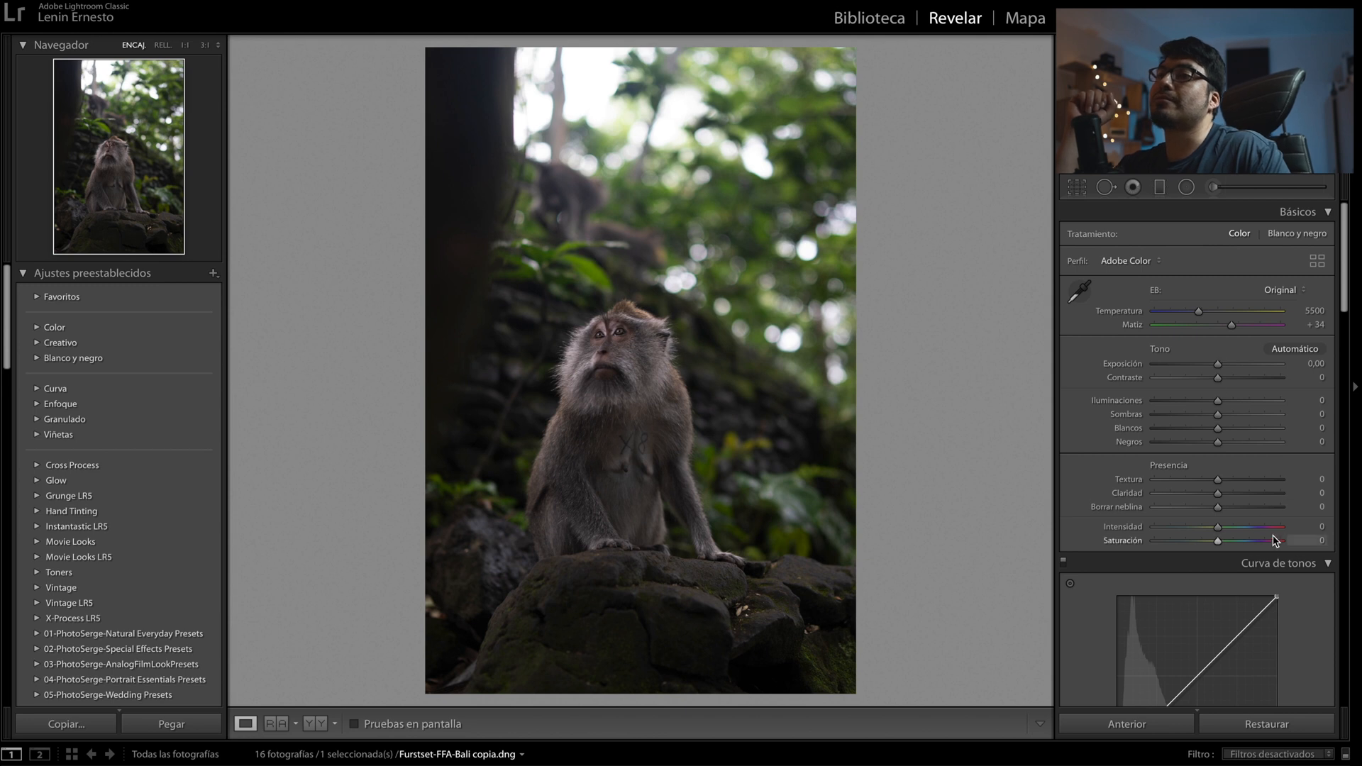
# Try texture +26, clarity -43, dehaze +26, vibrance -17 and saturation +26, and reset the whole Presence group at once.
pyautogui.moveTo(1219, 482); pyautogui.dragTo(1237, 547)
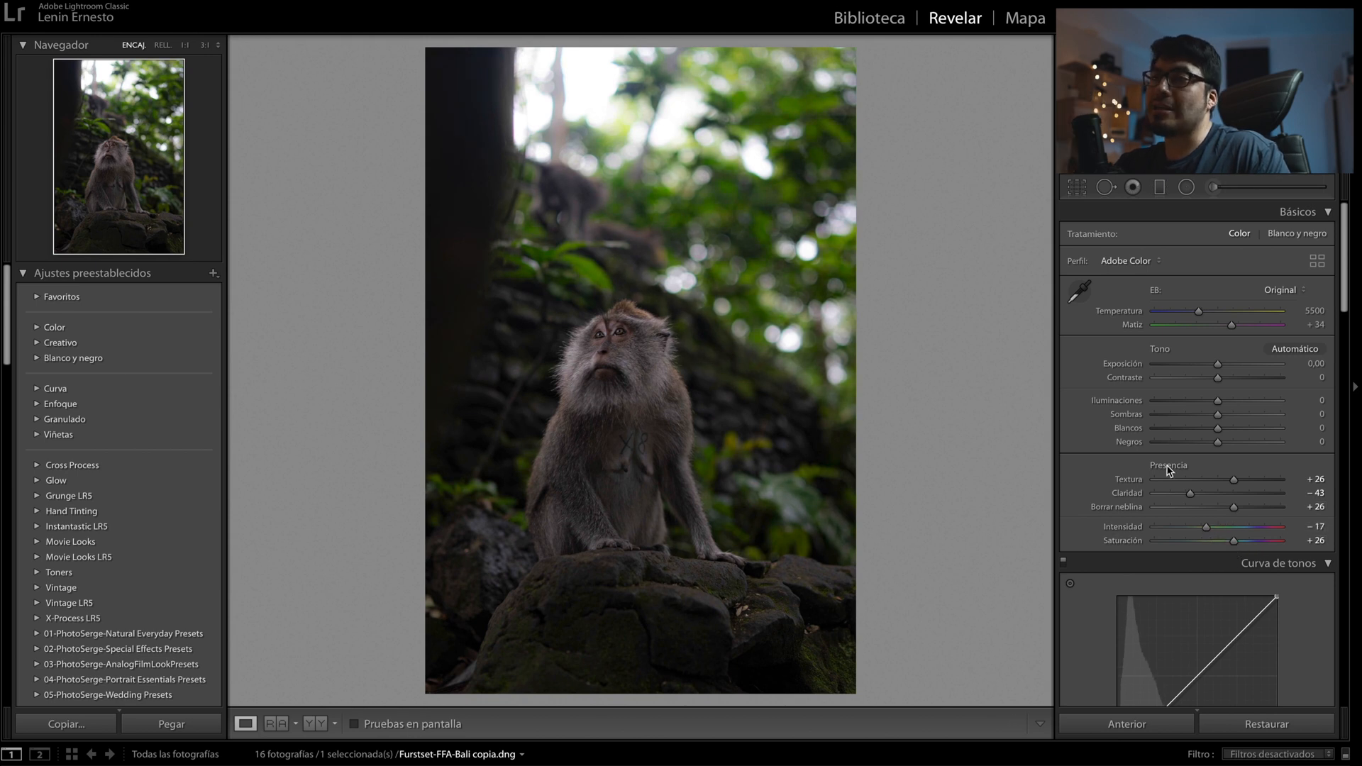
pyautogui.press('alt')
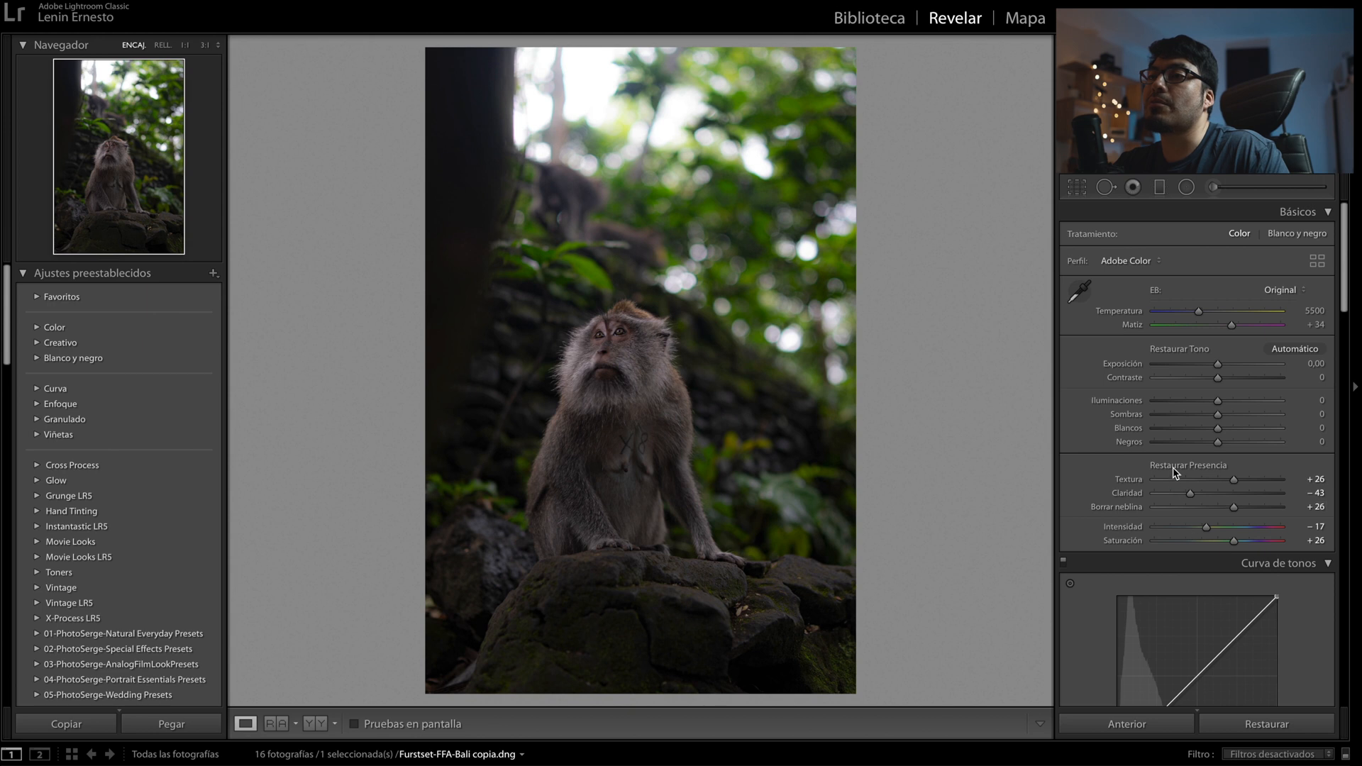
pyautogui.keyDown('alt'); pyautogui.click(1173, 466); pyautogui.keyUp('alt')
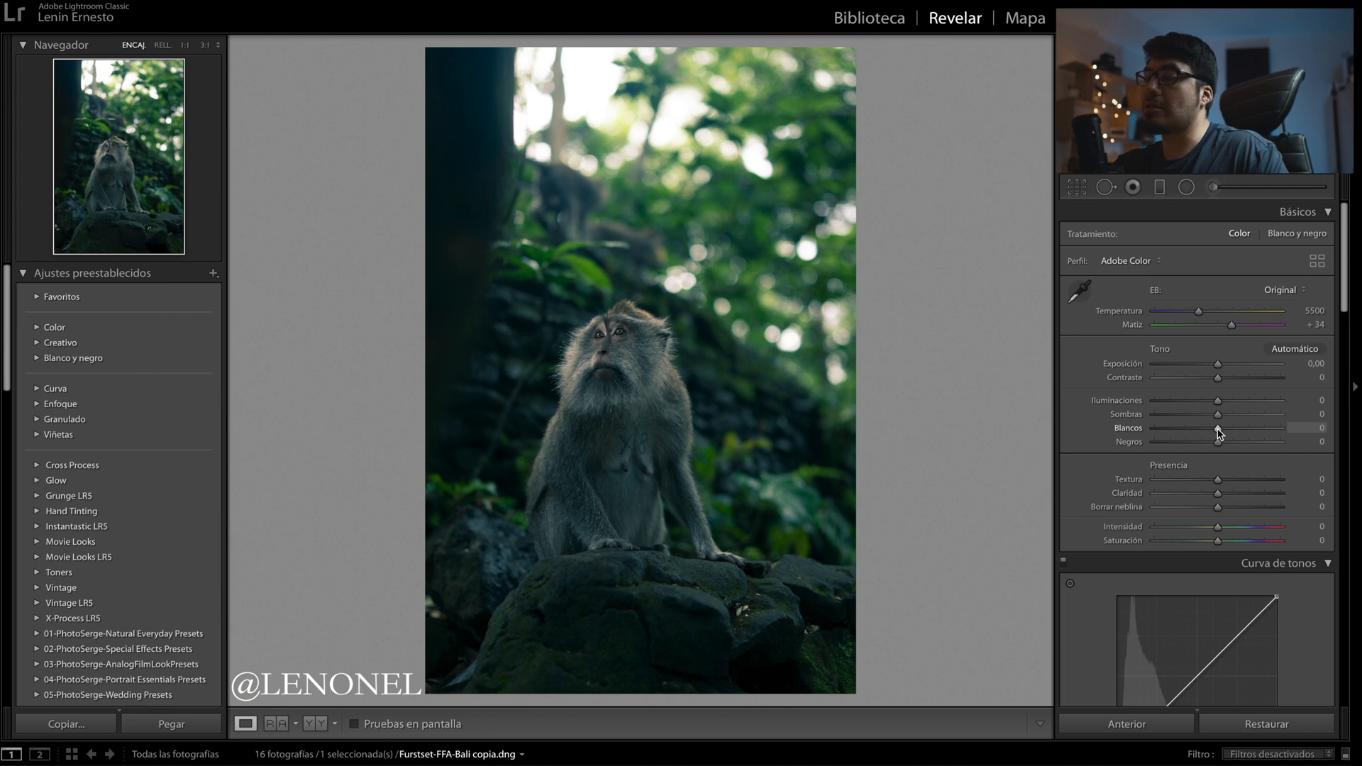
# Set the split-toned monkey photo's whites to -16 and blacks to -5, using the clipping preview.
pyautogui.moveTo(1218, 431)
pyautogui.mouseDown()
pyautogui.moveTo(1185, 430)
pyautogui.moveTo(1235, 432)
pyautogui.moveTo(1150, 435)
pyautogui.moveTo(1208, 436)
pyautogui.mouseUp()
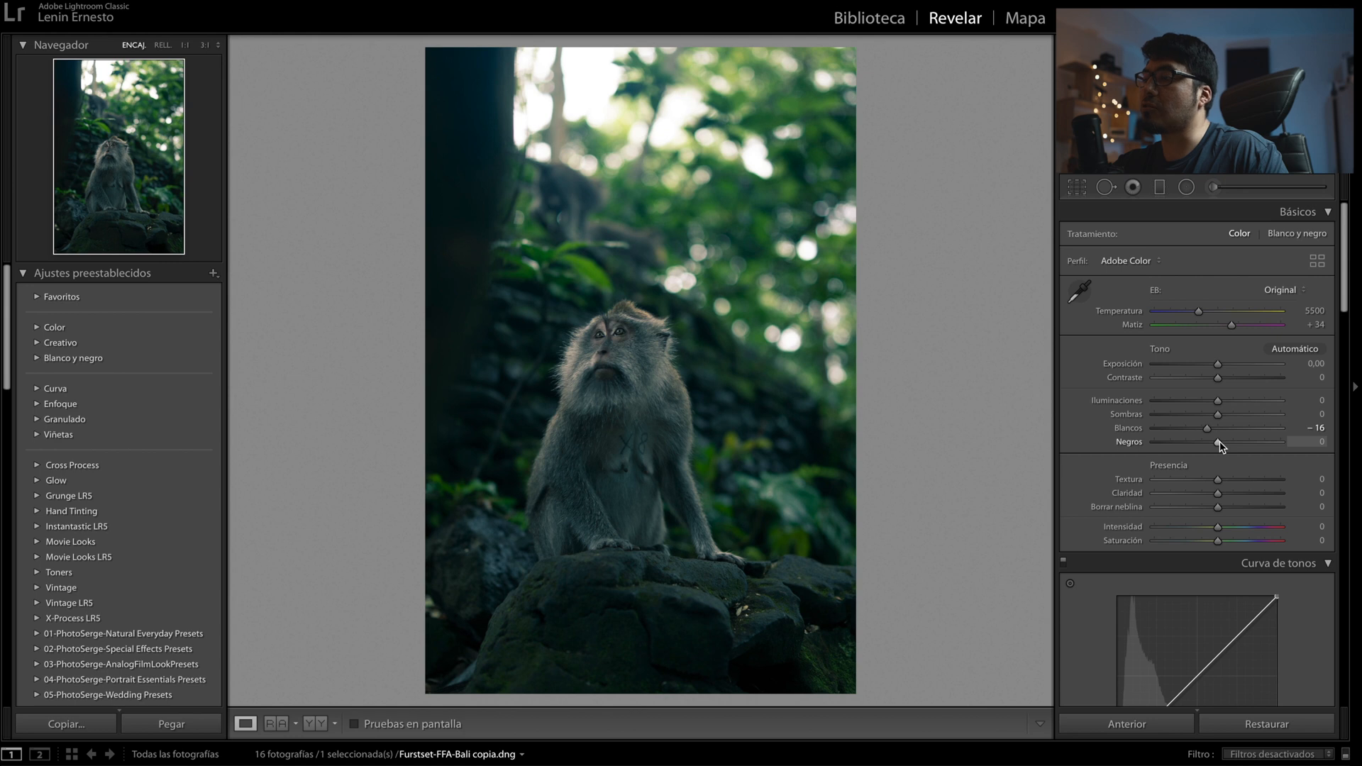
pyautogui.moveTo(1218, 444)
pyautogui.mouseDown()
pyautogui.moveTo(1240, 445)
pyautogui.moveTo(1216, 448)
pyautogui.mouseUp()
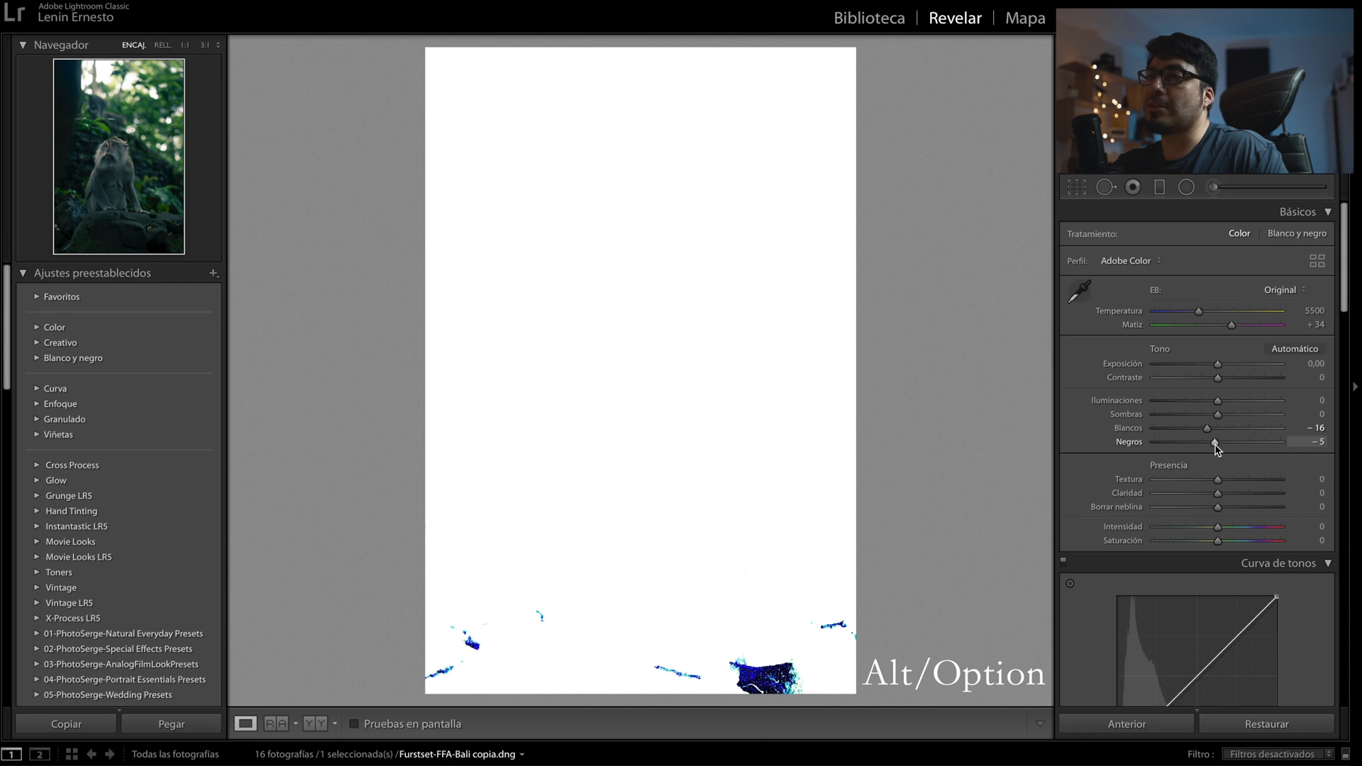
pyautogui.moveTo(1218, 449)
pyautogui.mouseDown()
pyautogui.moveTo(1178, 450)
pyautogui.moveTo(1214, 444)
pyautogui.mouseUp()
# Preview the sharpening mask of the monkey photo in the Detail settings and return to the Basic adjustments.
pyautogui.scroll(-10, 1250, 506)
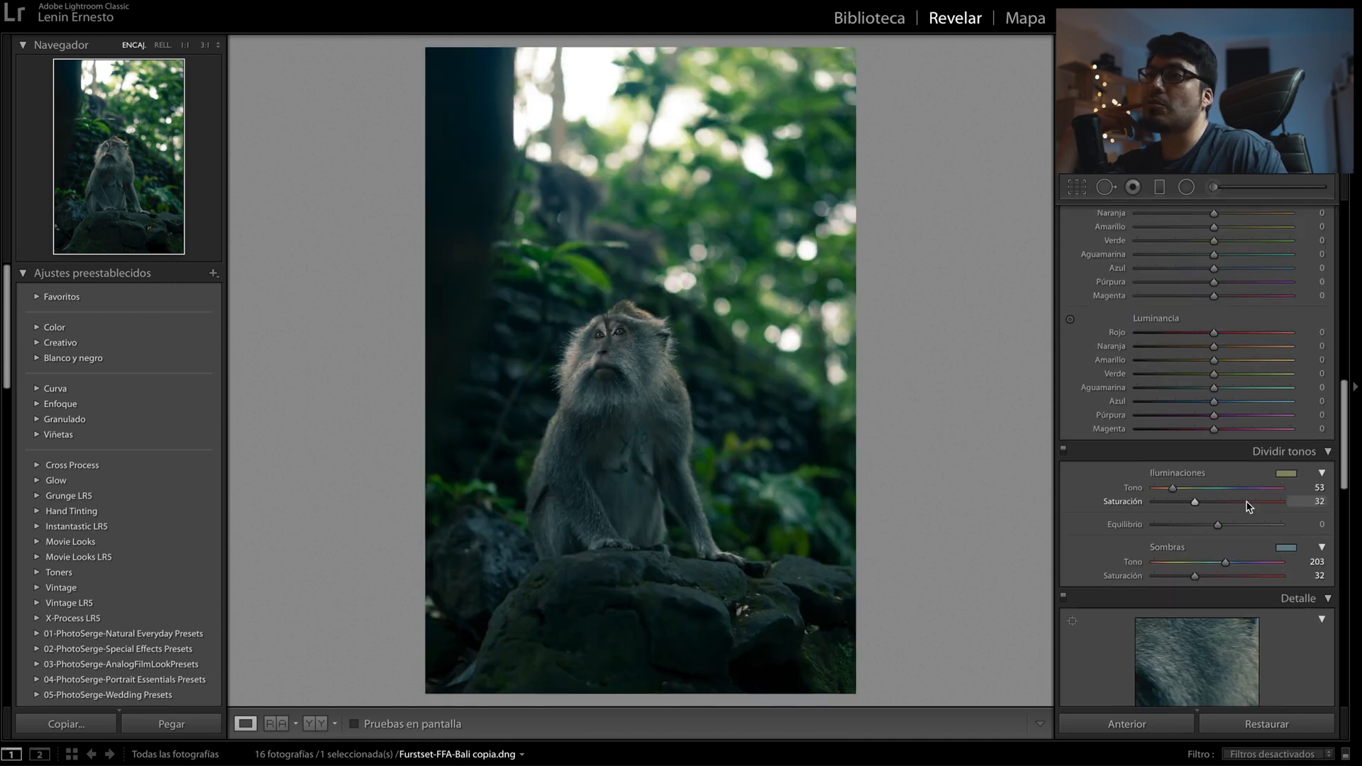
pyautogui.scroll(-2, 1249, 507)
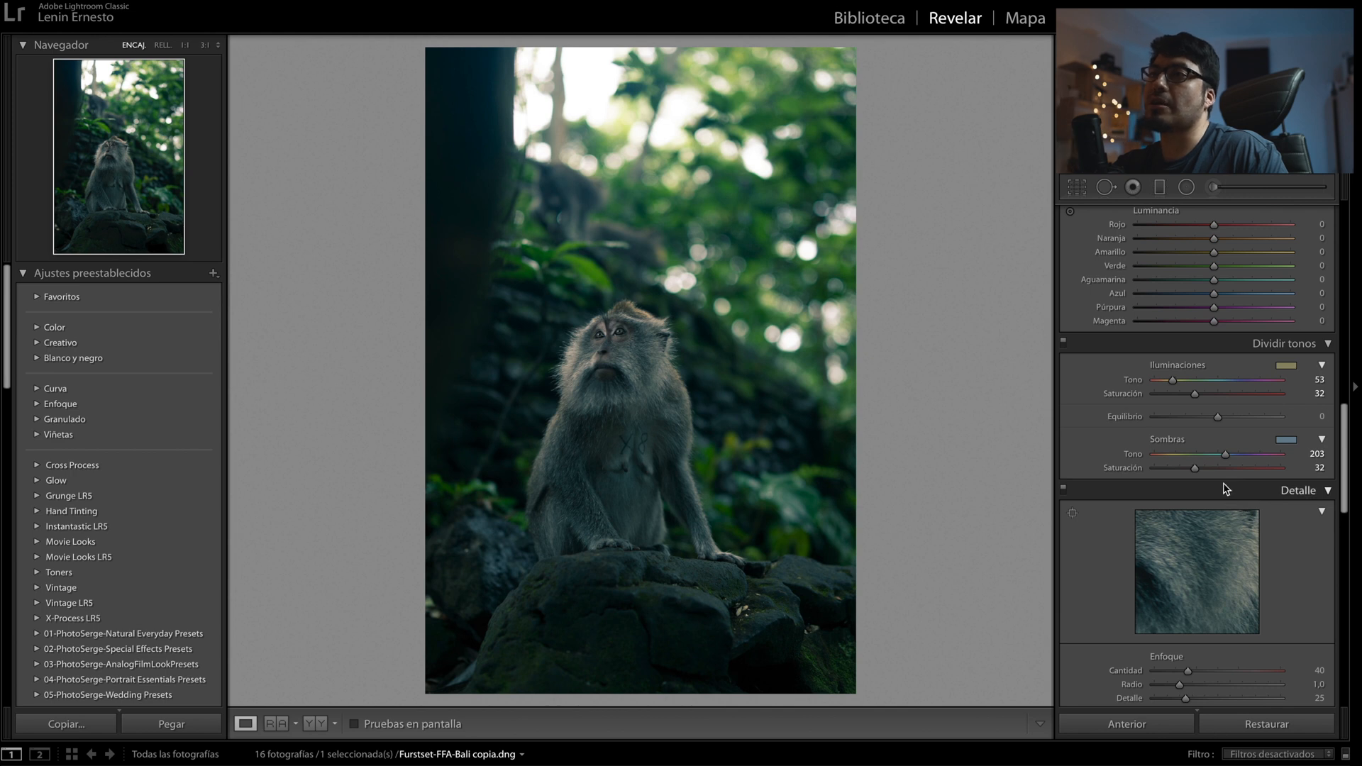
pyautogui.scroll(-3, 1258, 642)
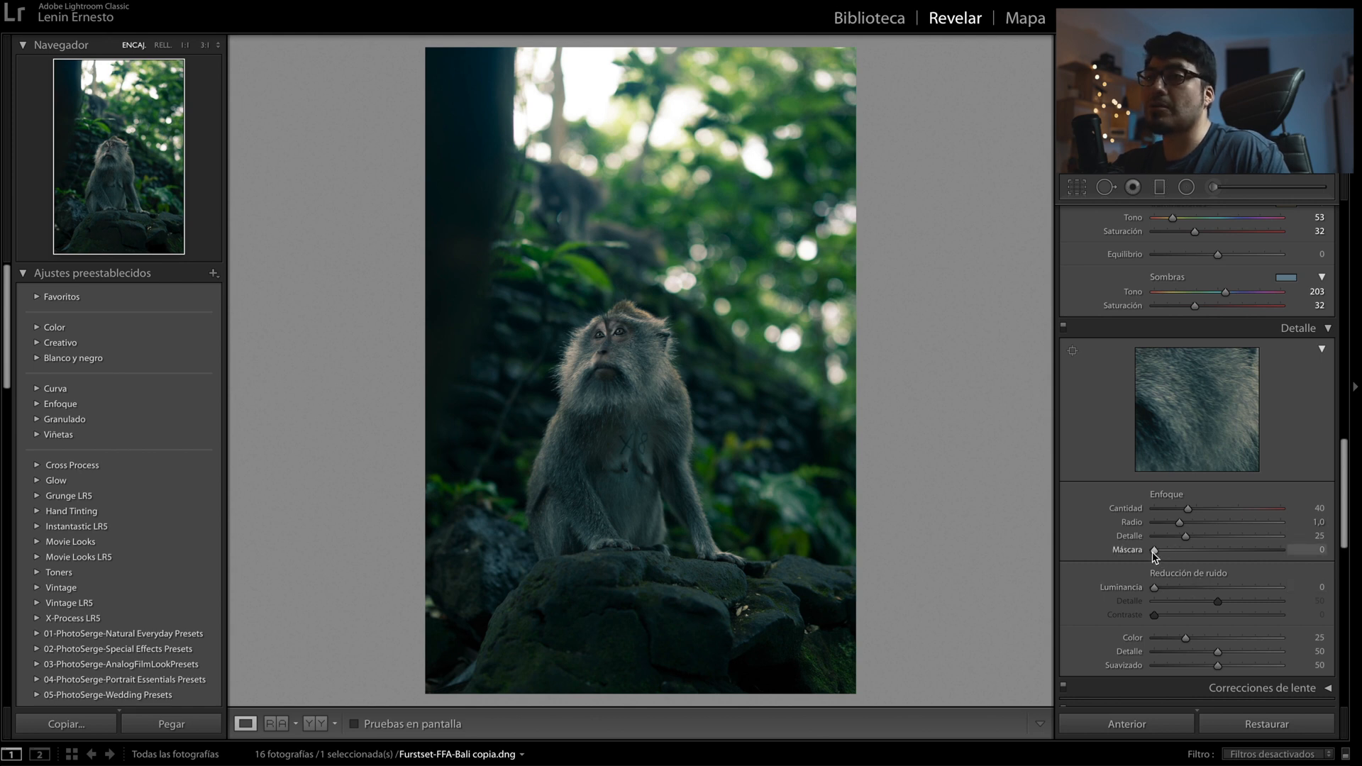
pyautogui.moveTo(1154, 551)
pyautogui.mouseDown()
pyautogui.moveTo(1235, 562)
pyautogui.moveTo(1148, 557)
pyautogui.mouseUp()
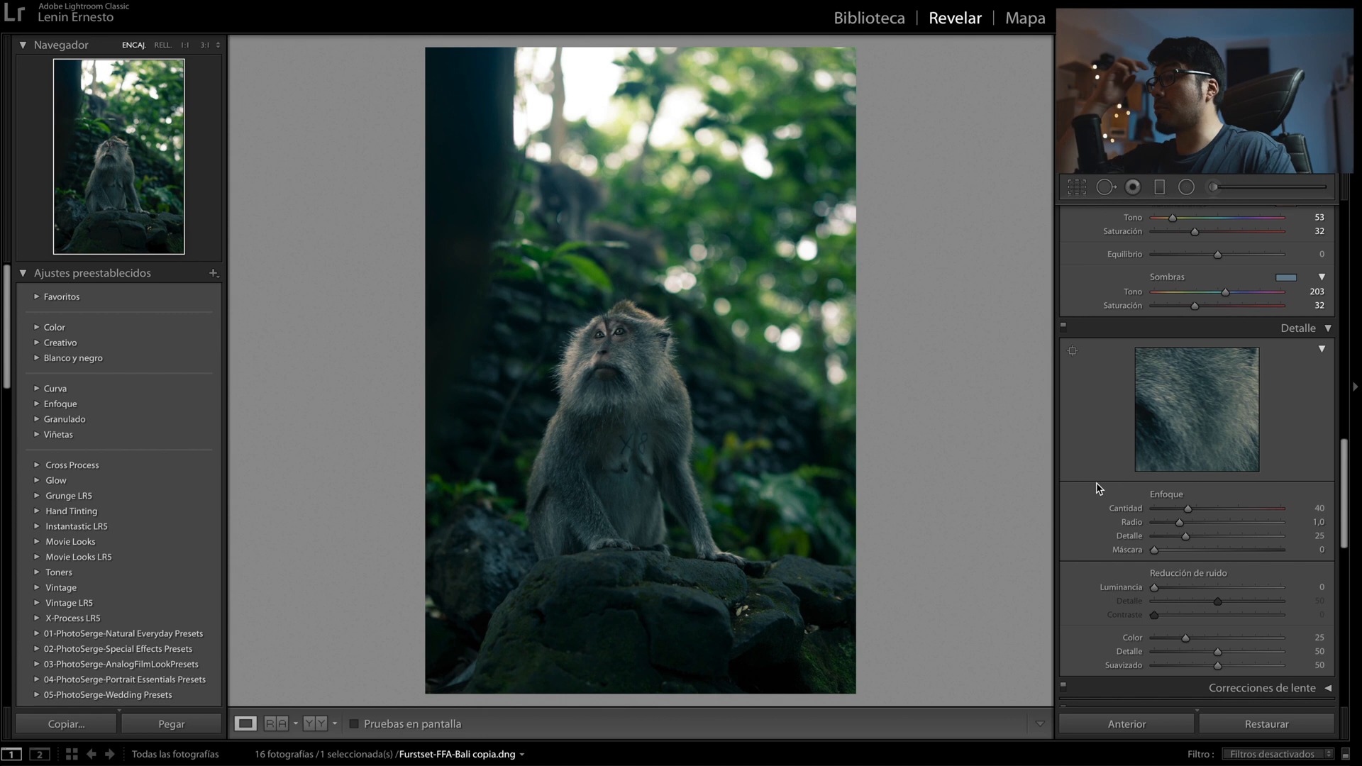
pyautogui.scroll(10, 1098, 489)
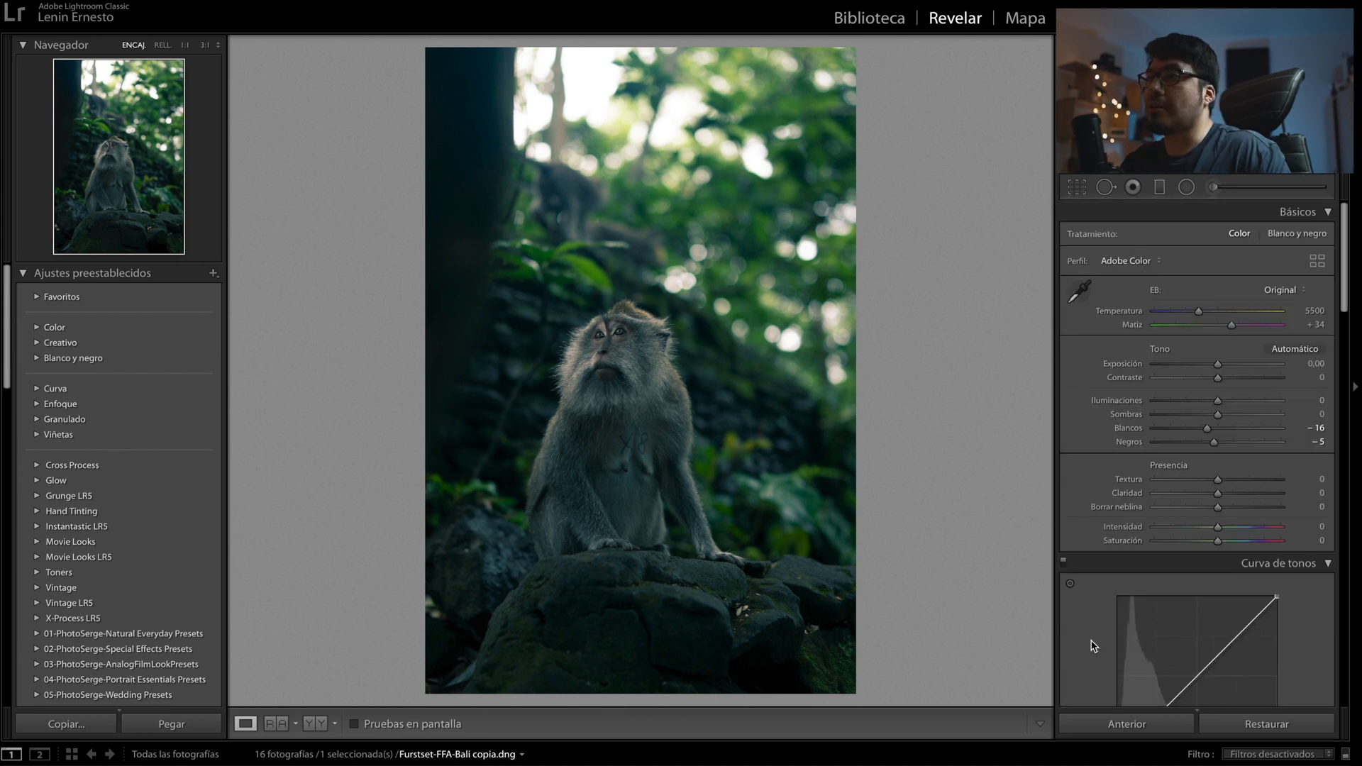